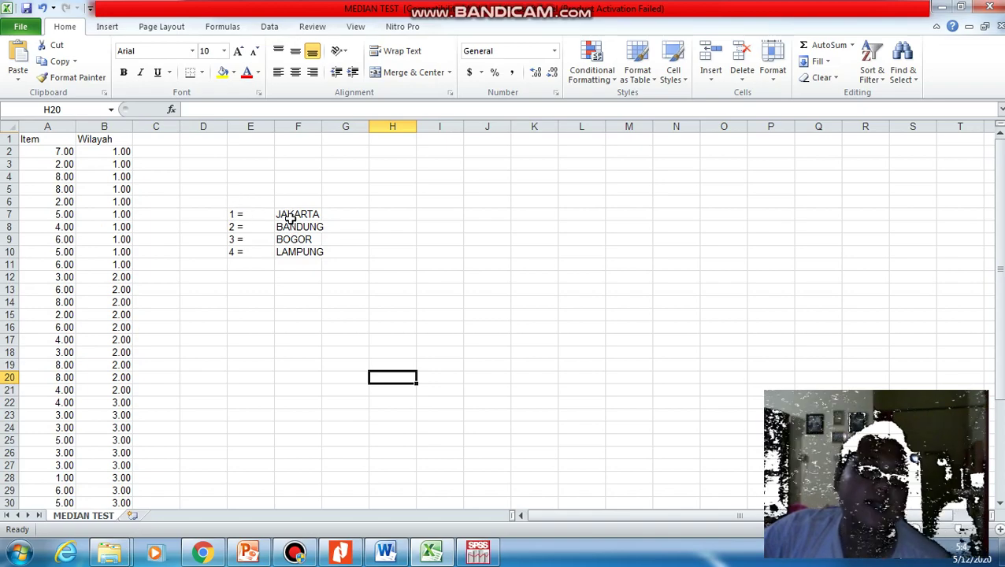
Step: Switch to SPSS and add the value label 1 = "jakarta" to the wilayah variable
click(478, 551)
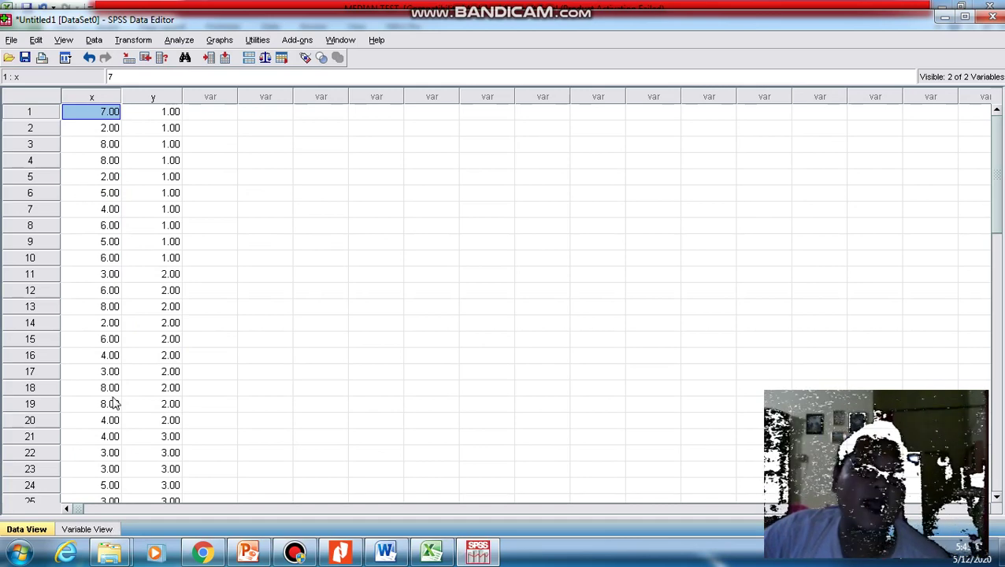
click(93, 531)
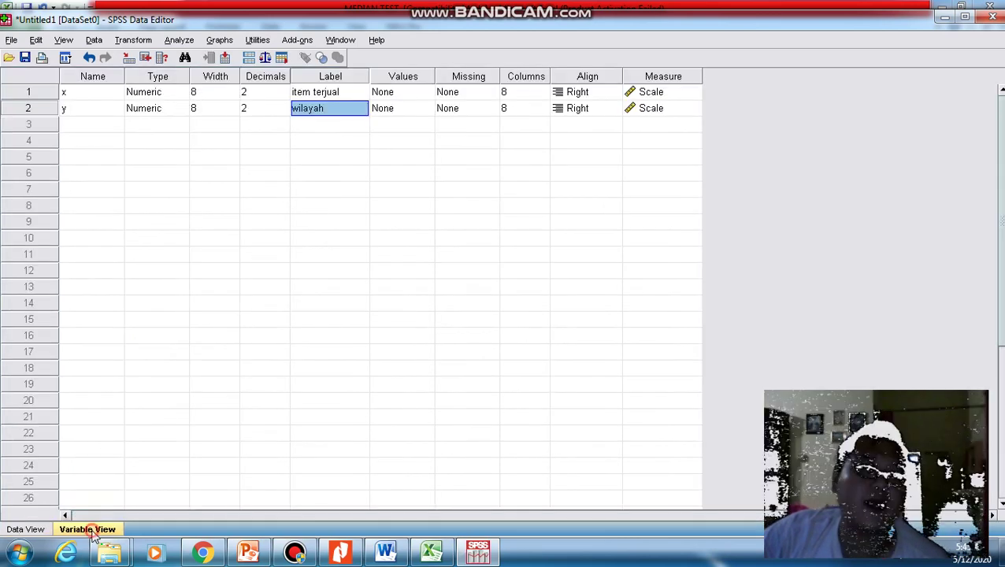
click(388, 112)
click(426, 111)
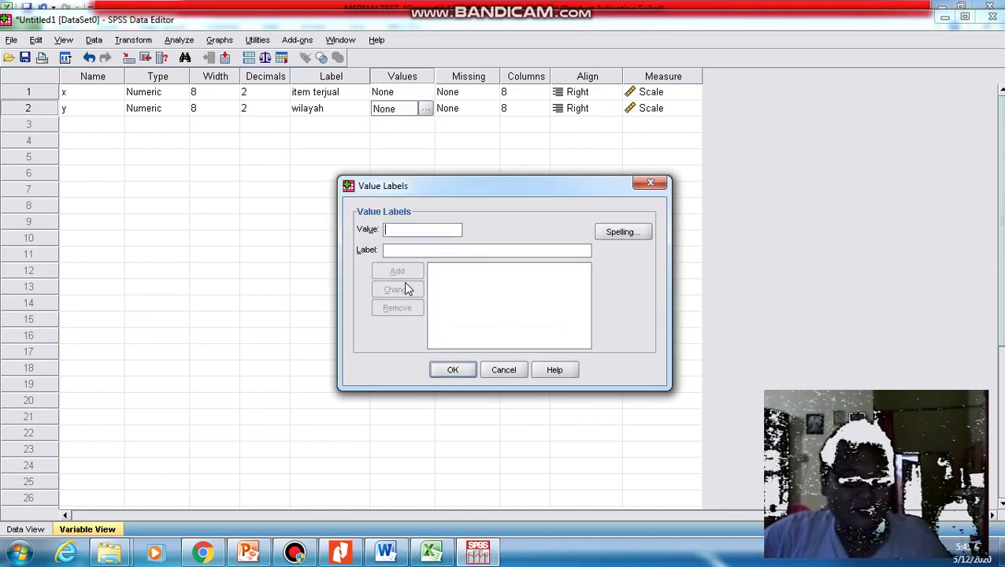
text(1)
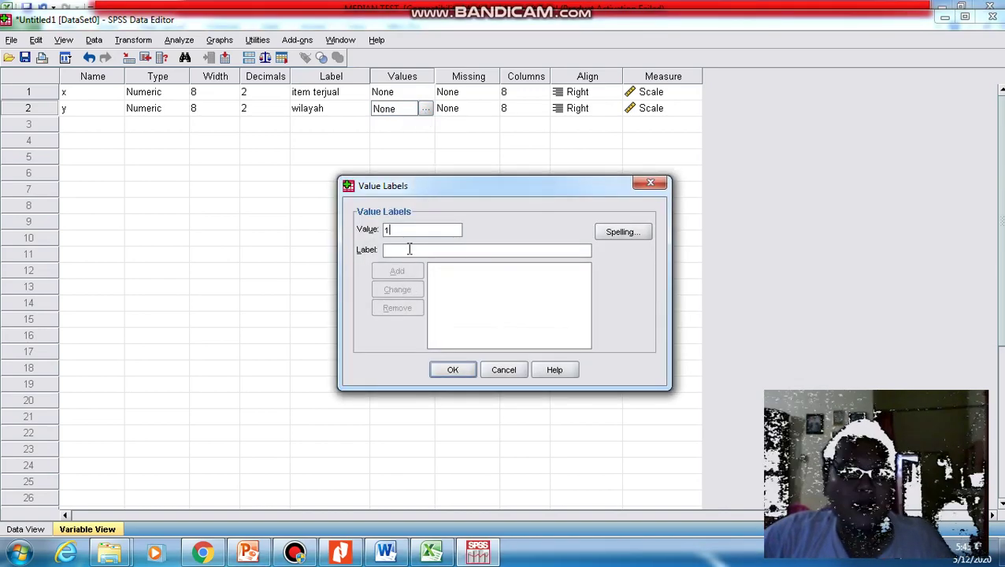
click(431, 551)
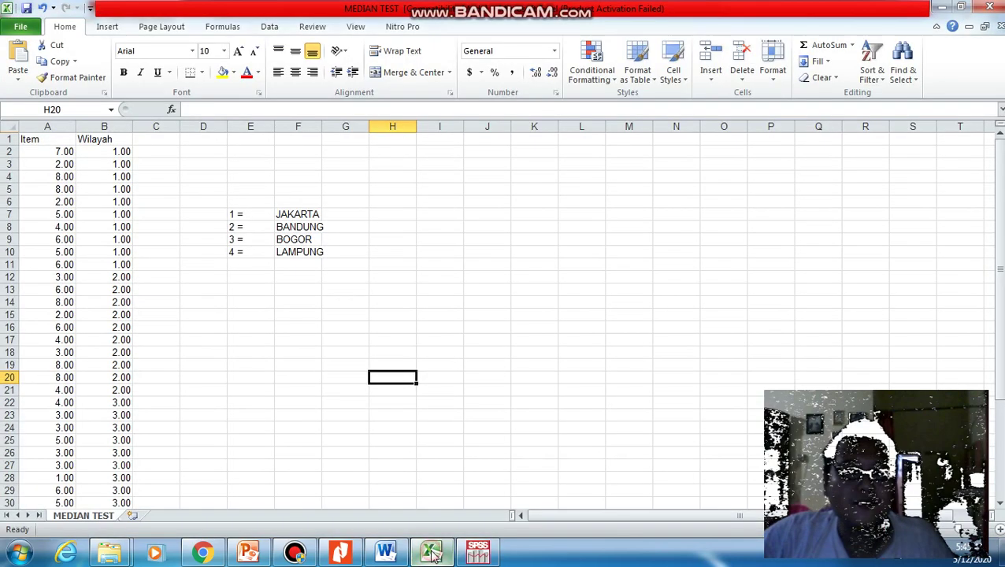
click(478, 552)
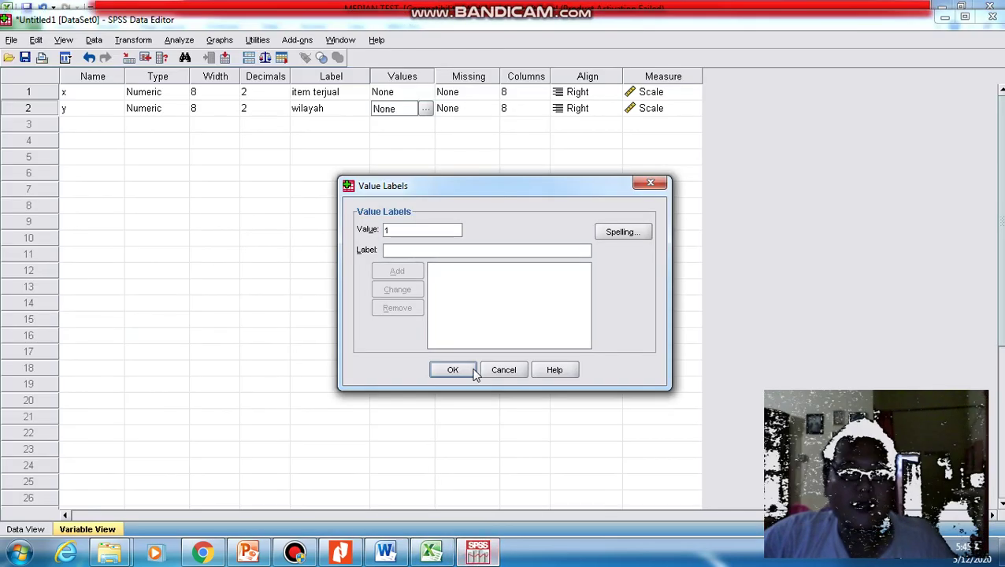
text(jakart)
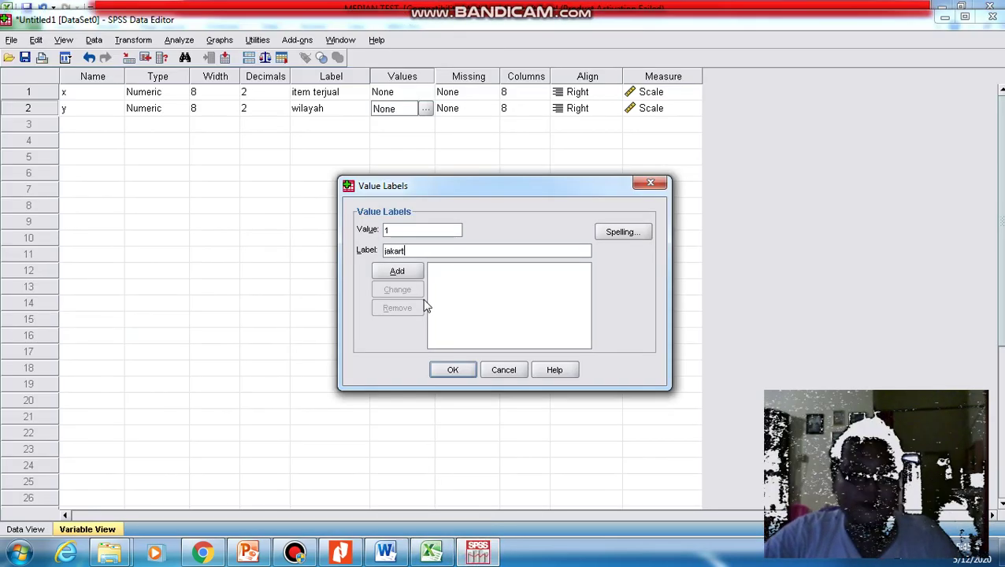
text(a)
click(397, 271)
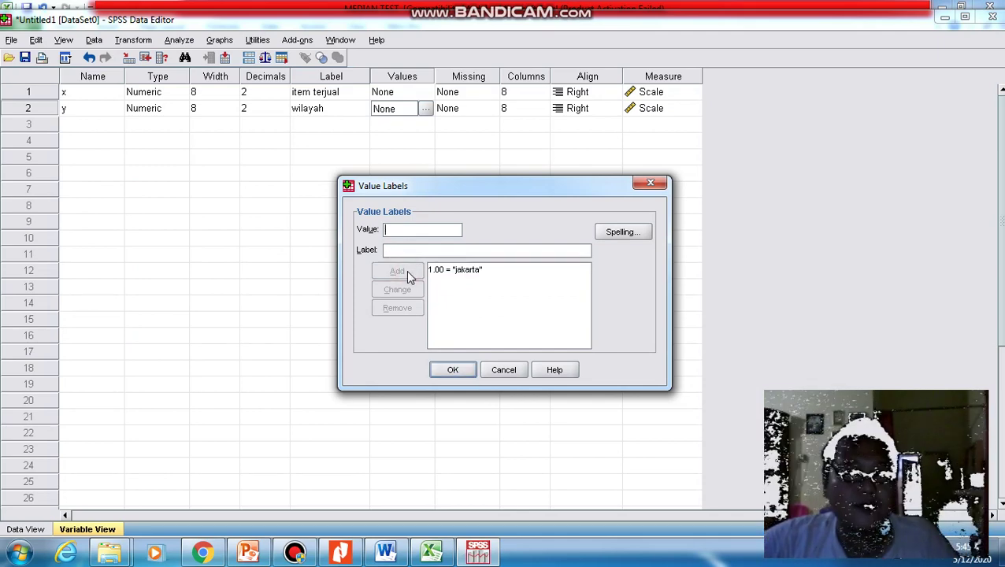
Step: Add the value label 2 = "bandung" for the wilayah variable
text(2)
click(431, 554)
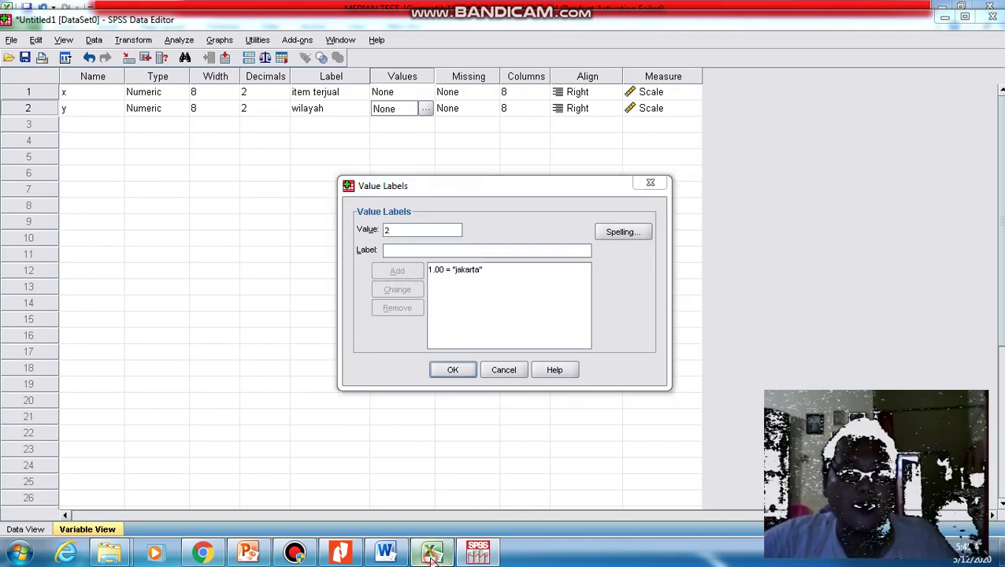
click(478, 554)
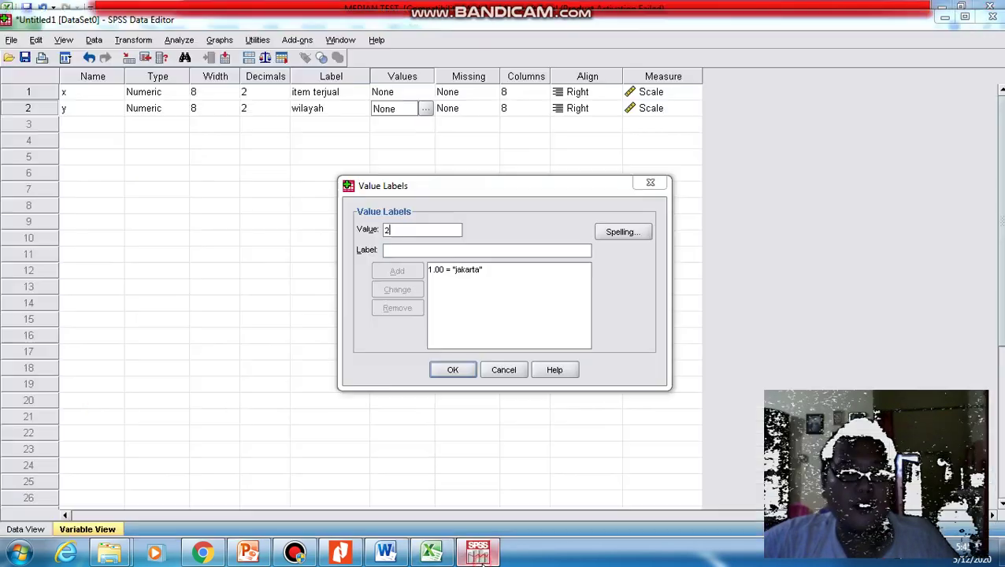
click(458, 253)
text(bandung)
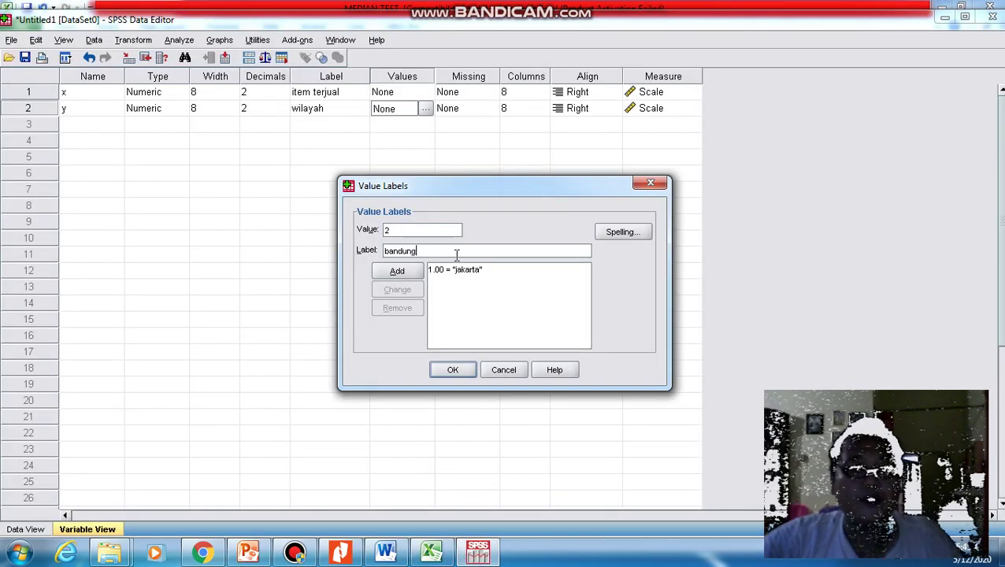
click(397, 273)
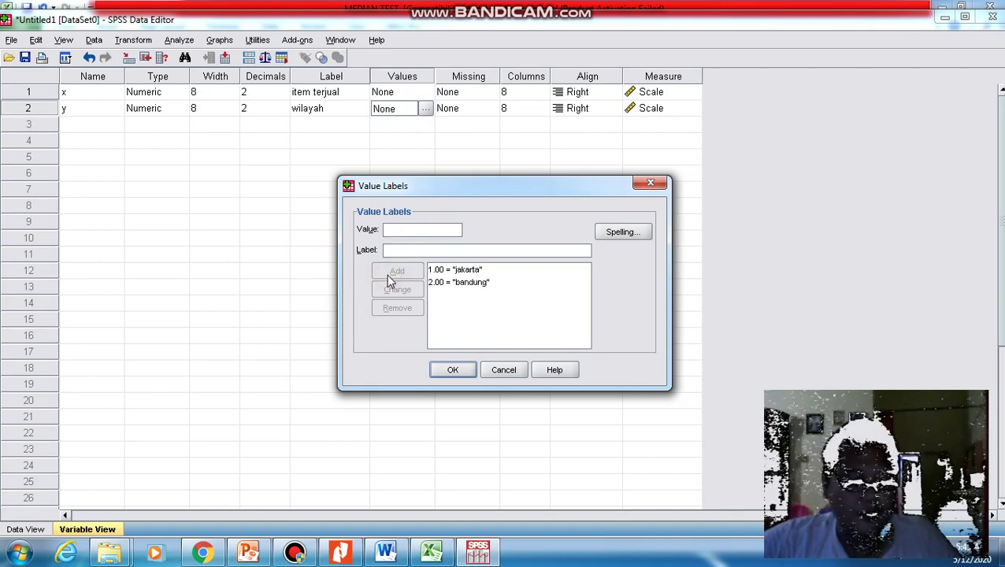
Step: Add the value label 3 = "bogor" for the wilayah variable
text(3)
click(420, 252)
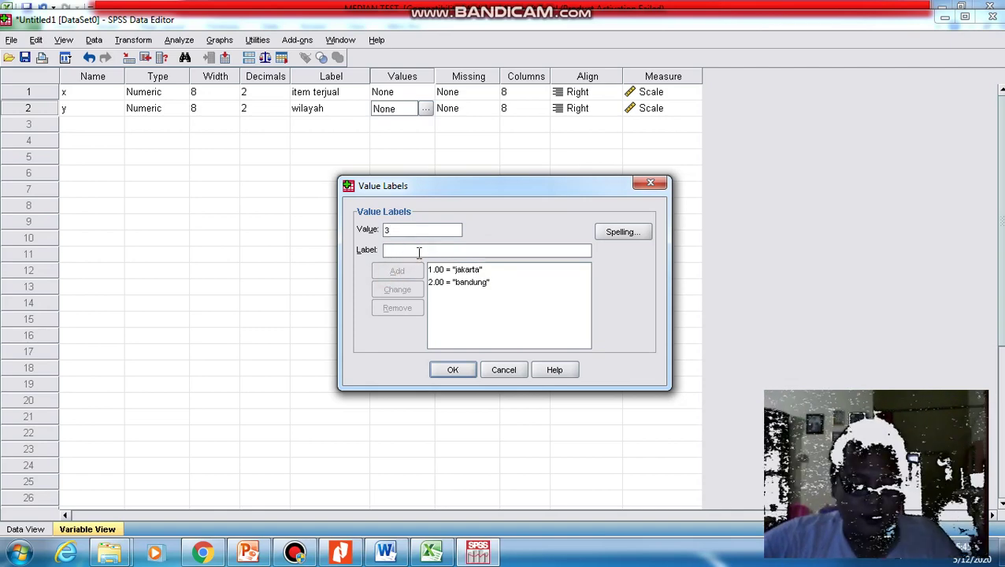
text(bogor)
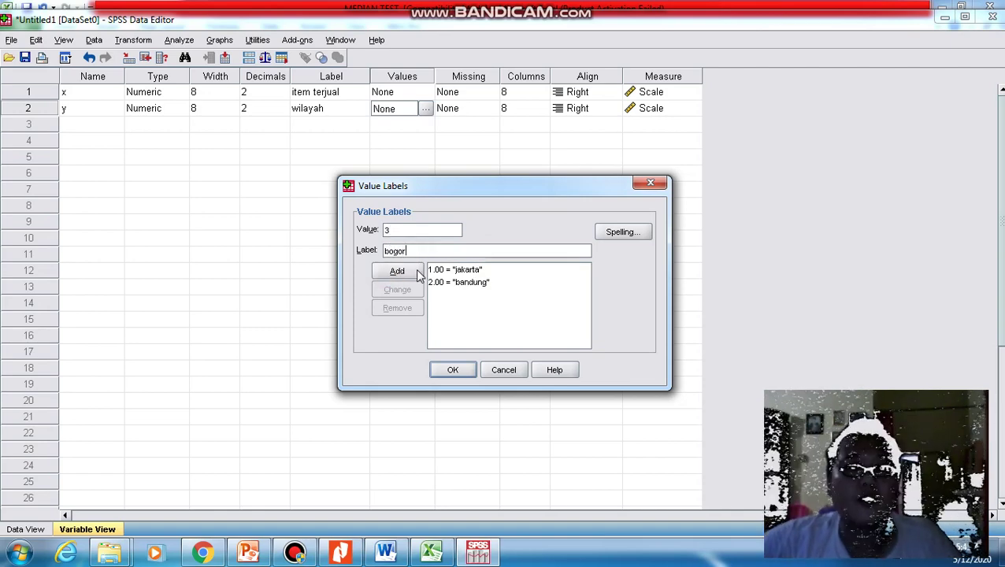
click(408, 275)
Step: Add the value label 4 = "lampung" and apply the value labels to the wilayah variable
text(4)
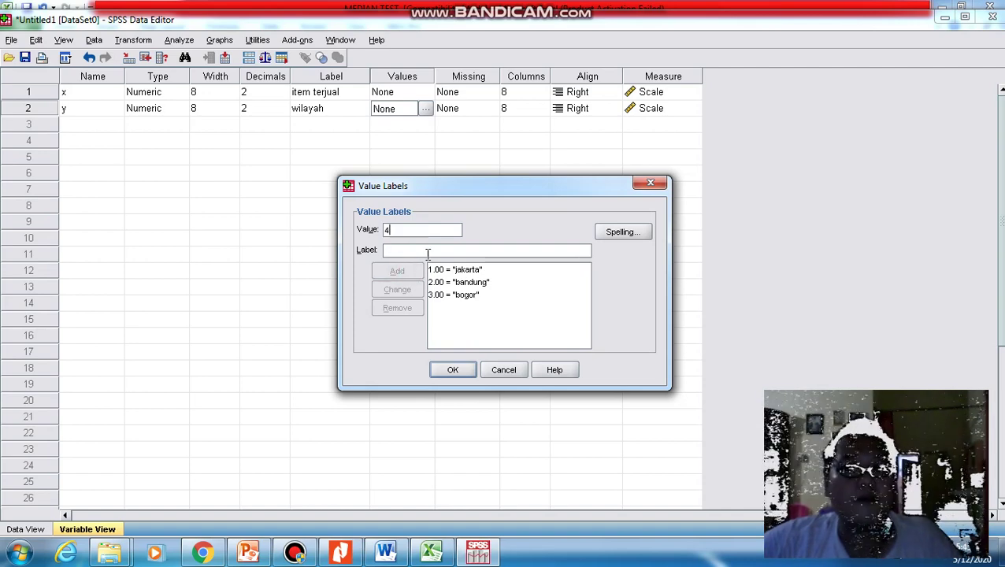
click(425, 252)
text(lampu)
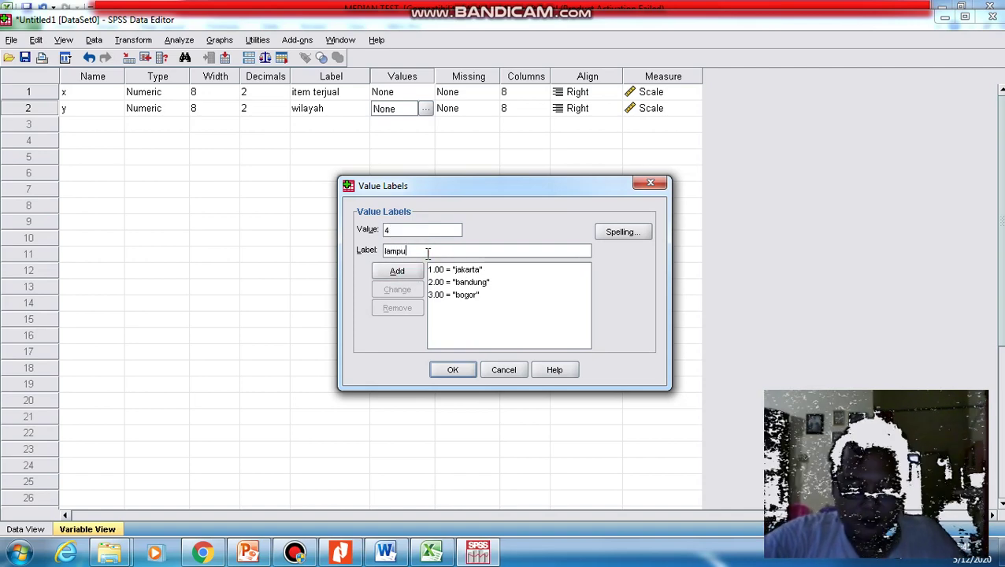
text(ng)
click(406, 273)
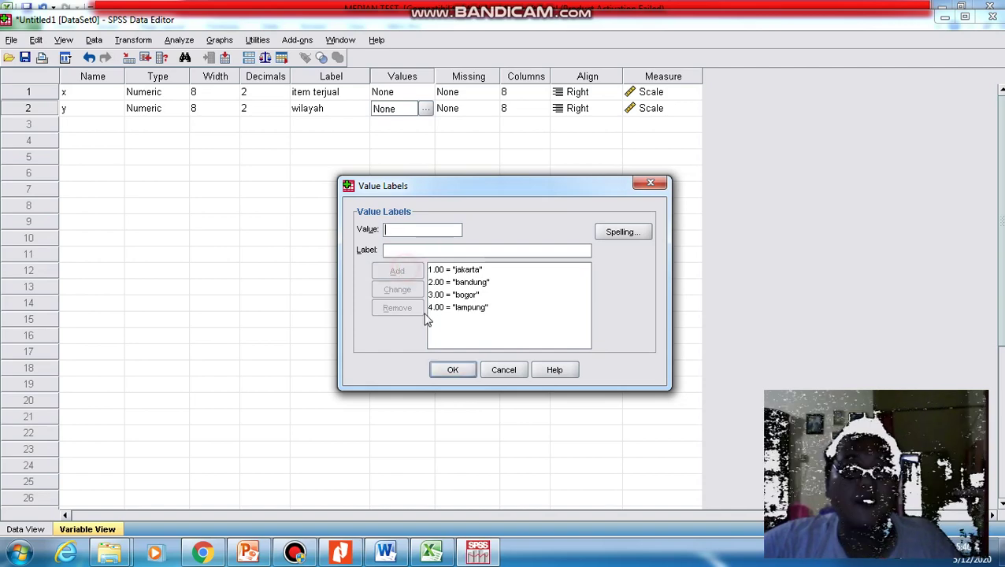
click(439, 372)
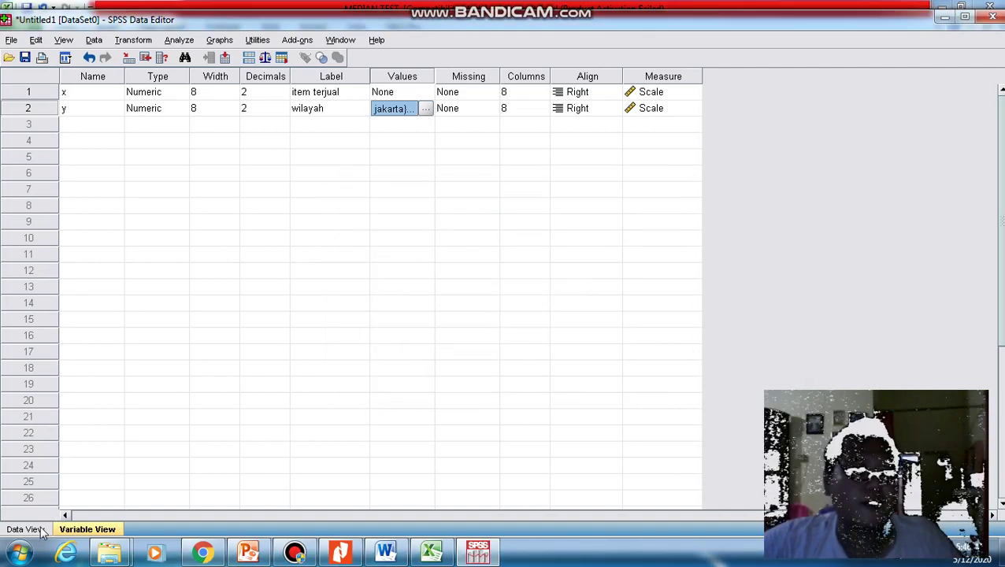
Step: Set up a nonparametric test for K independent samples with Median as the only test type, dismissing the Windows color scheme message
click(41, 528)
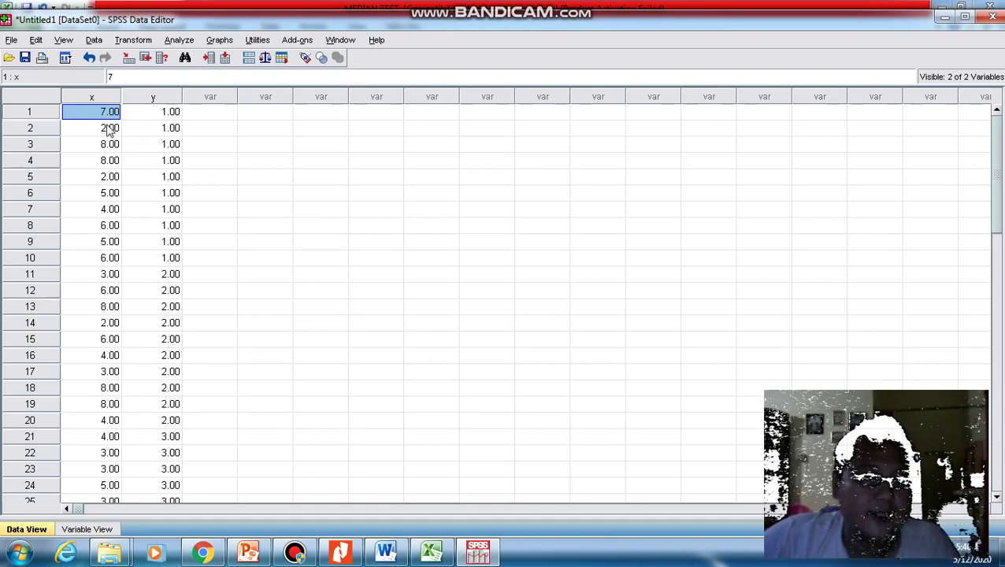
click(186, 45)
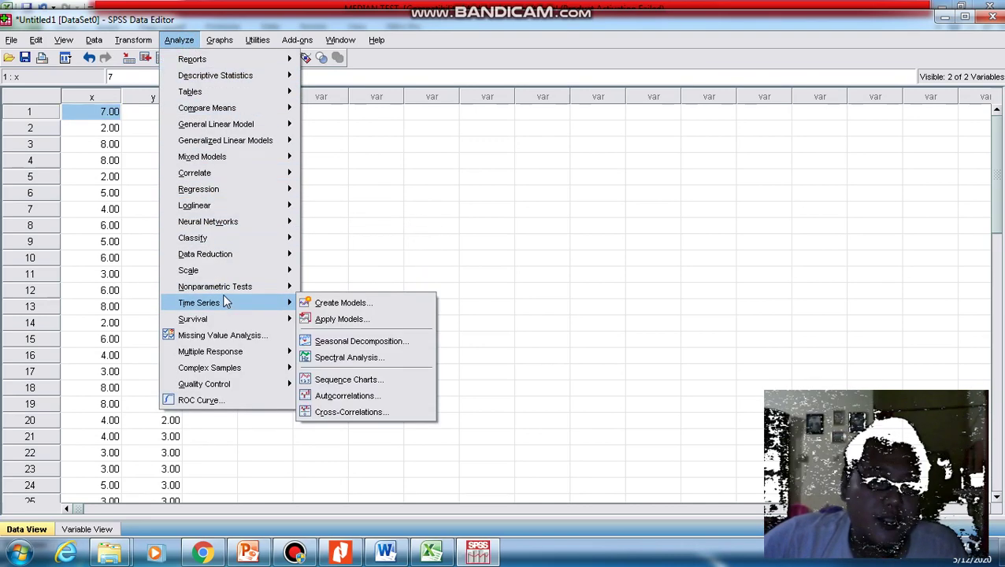
mouse_move(224, 289)
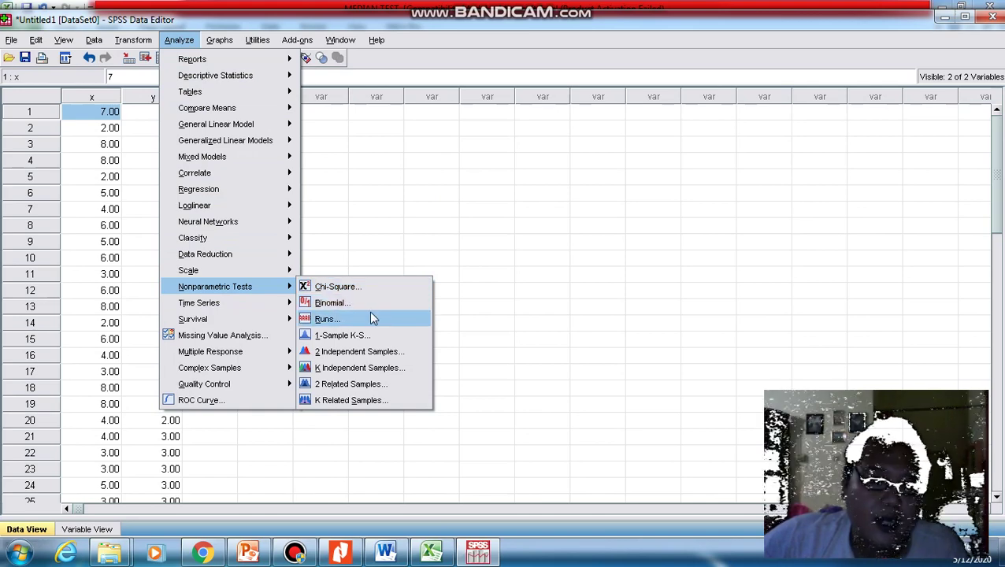
click(404, 367)
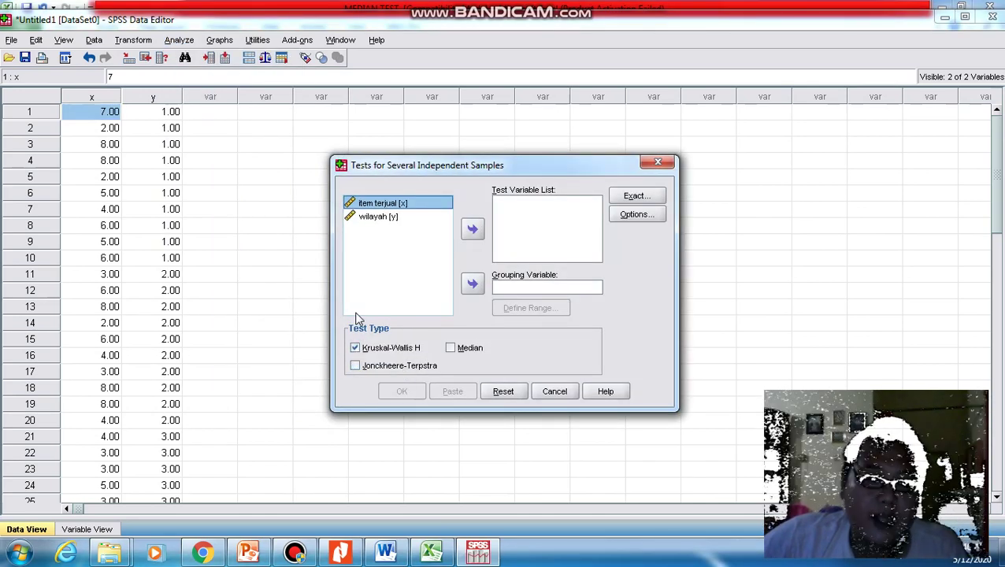
click(451, 348)
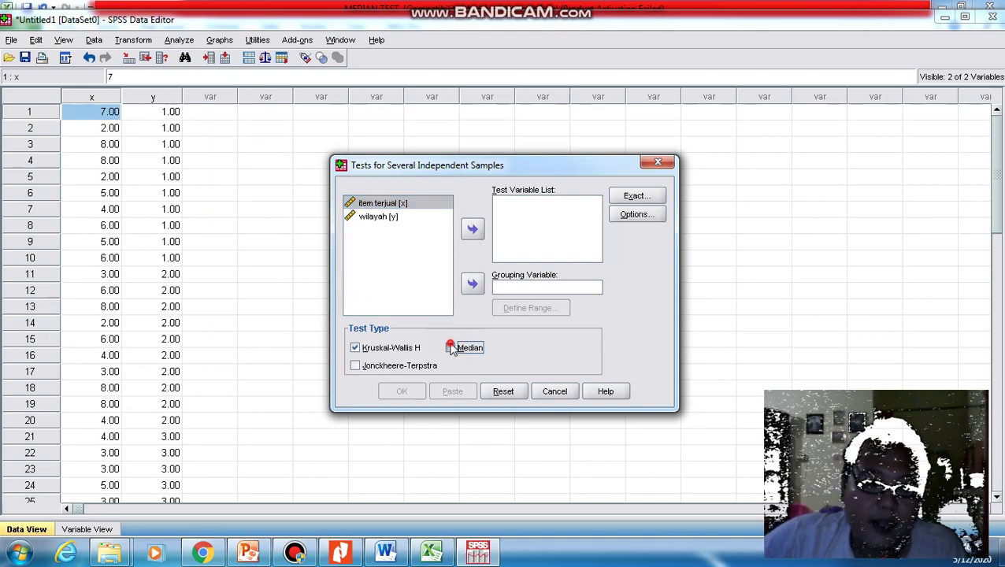
click(398, 348)
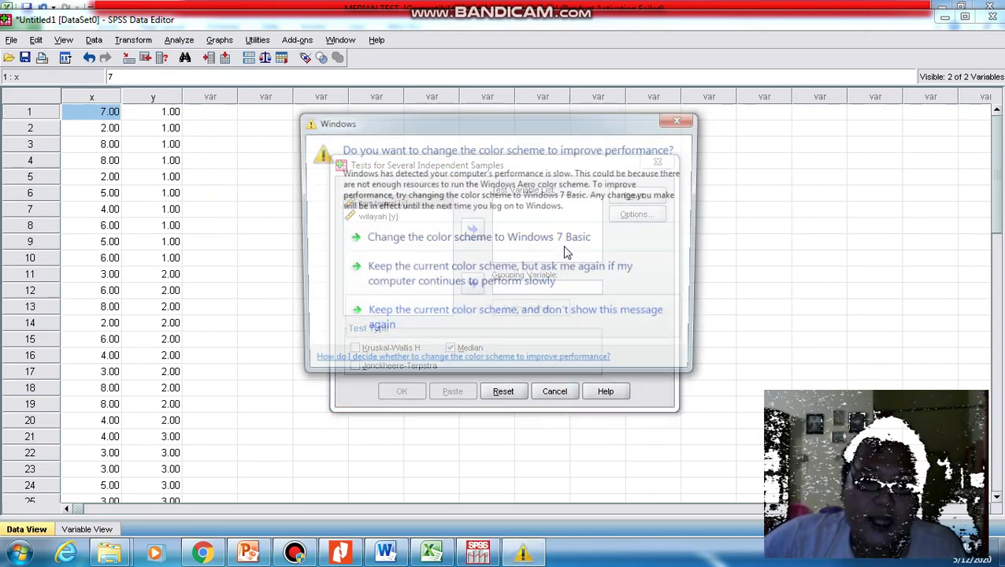
click(681, 119)
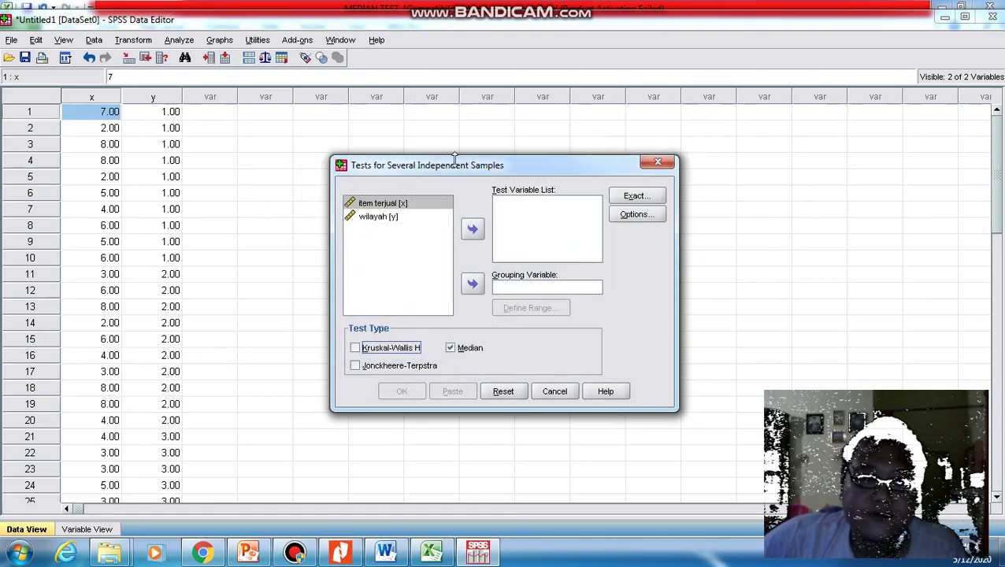
Step: Assign item terjual as the test variable and wilayah as the grouping variable
click(473, 229)
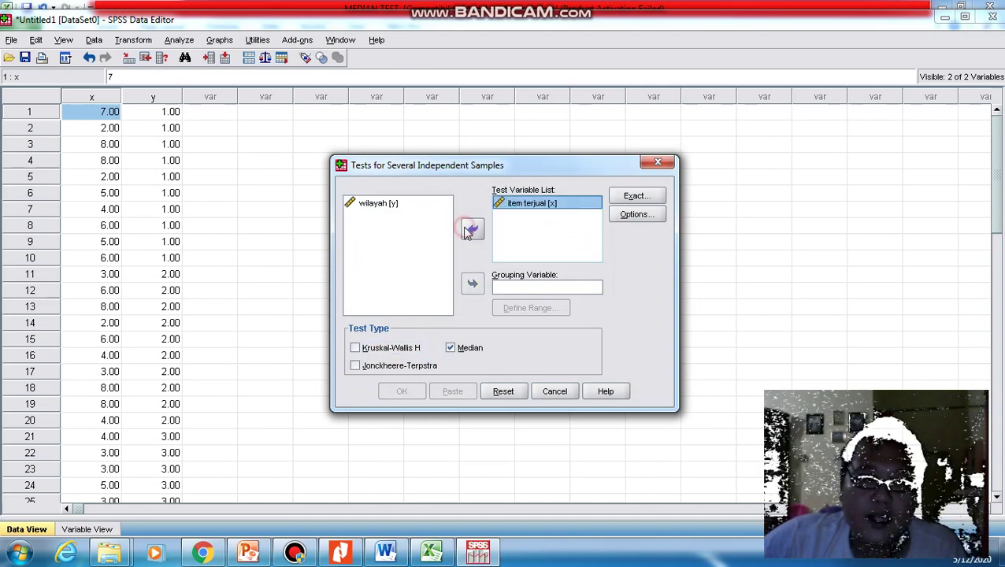
click(381, 207)
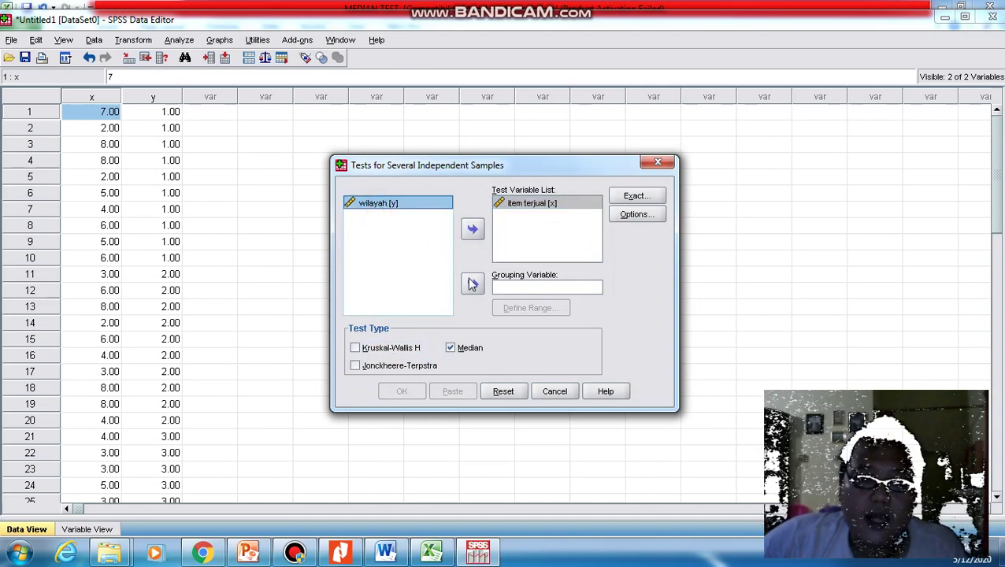
click(473, 285)
Step: Define the grouping variable's range as minimum 1 and maximum 4, and run the median test
click(516, 309)
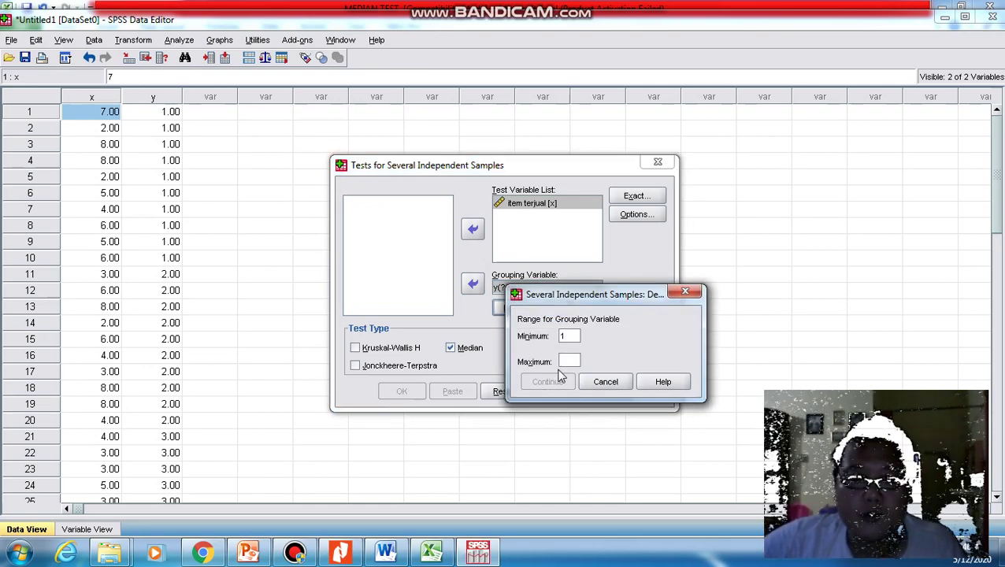
text(4)
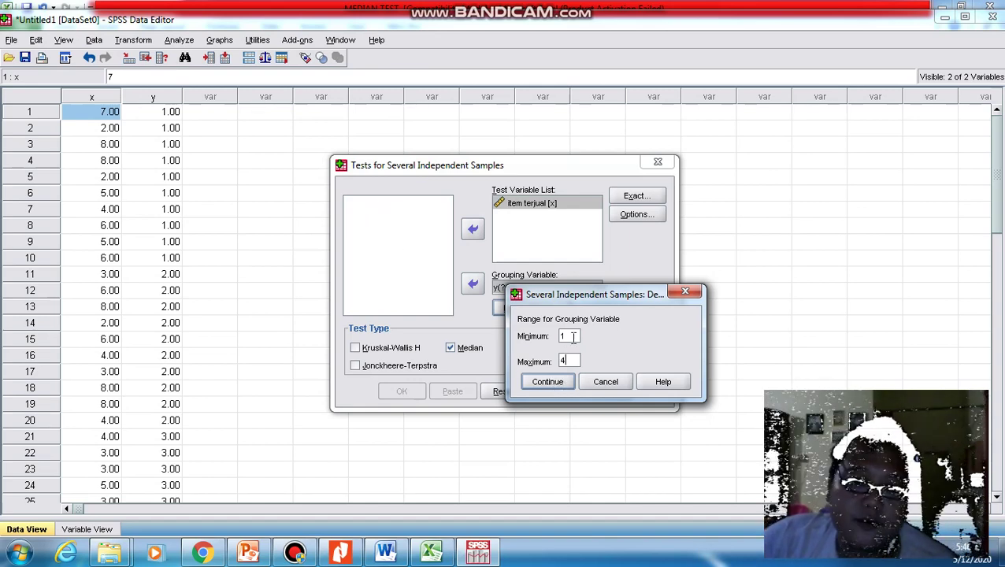
click(558, 382)
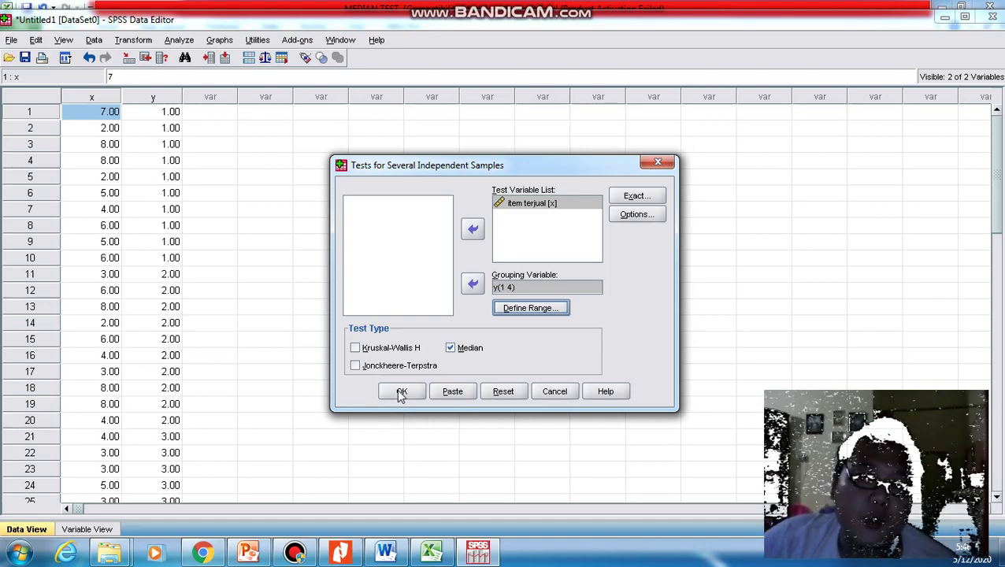
click(400, 392)
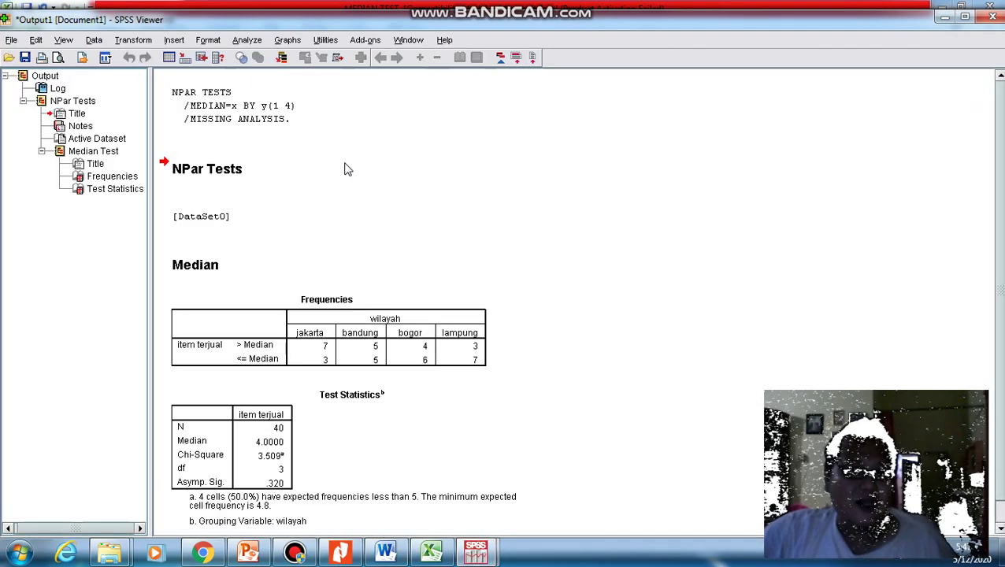
Step: Copy the entire median test output and paste it below the hypotheses in the Word document
key(ctrl+a)
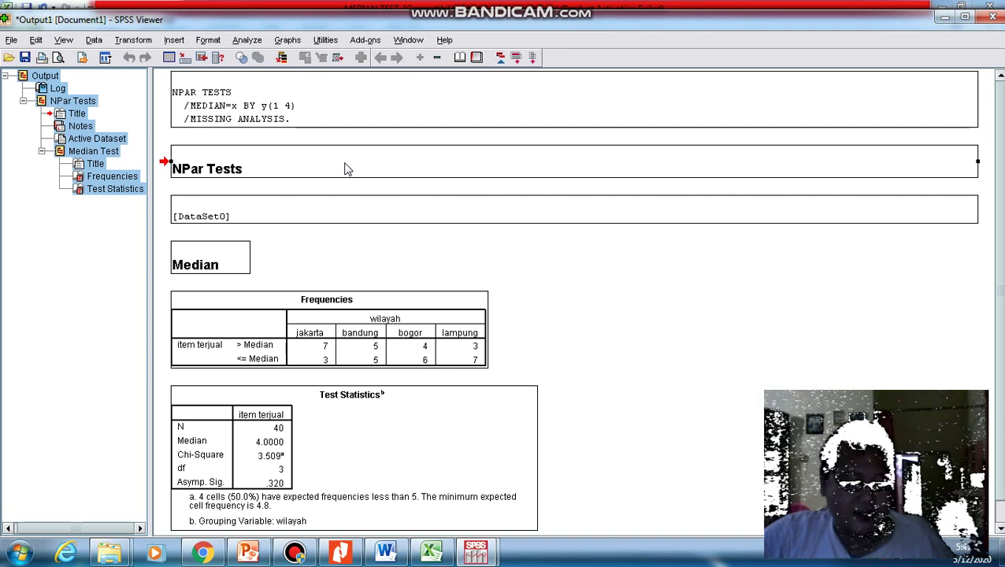
key(ctrl+c)
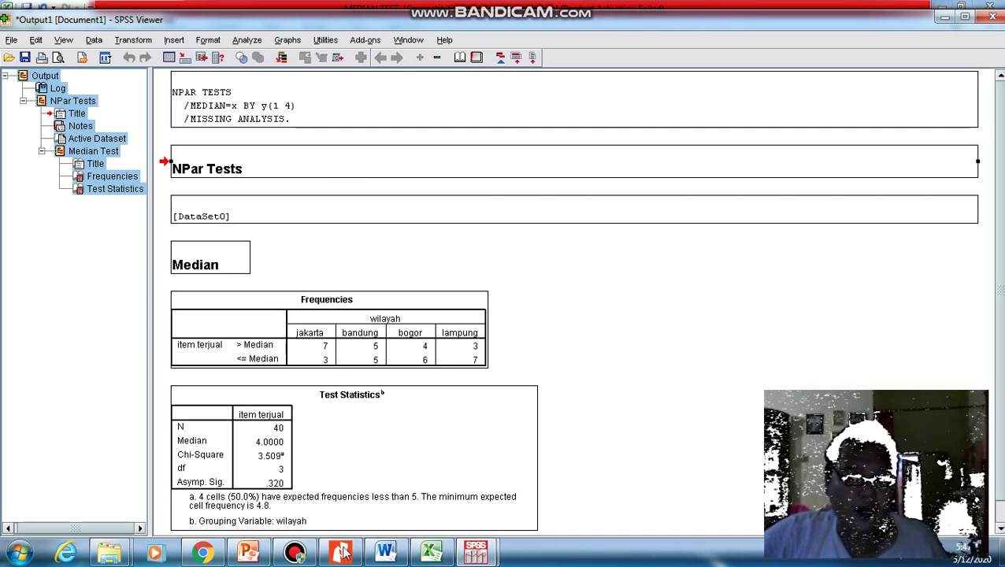
click(397, 554)
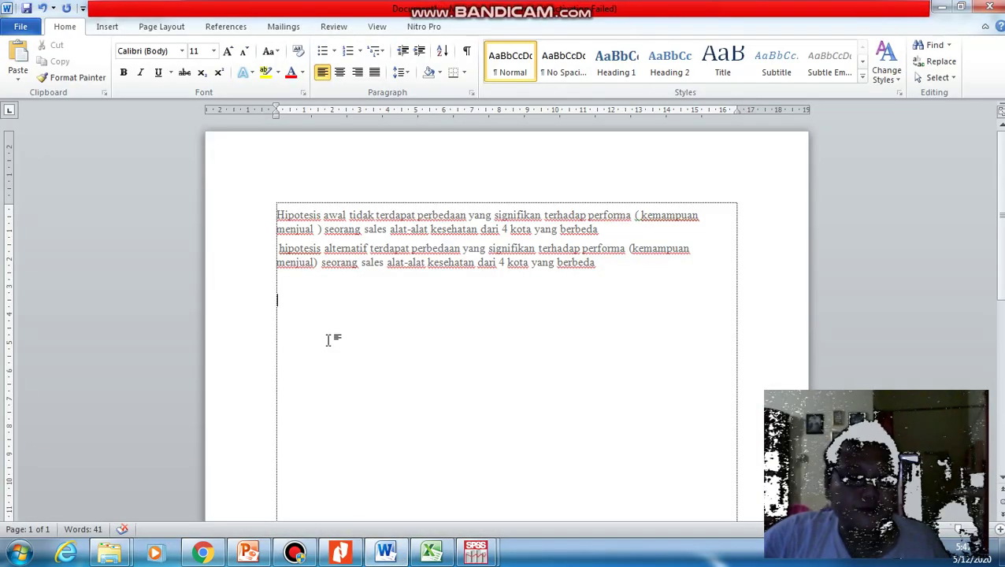
key(ctrl+v)
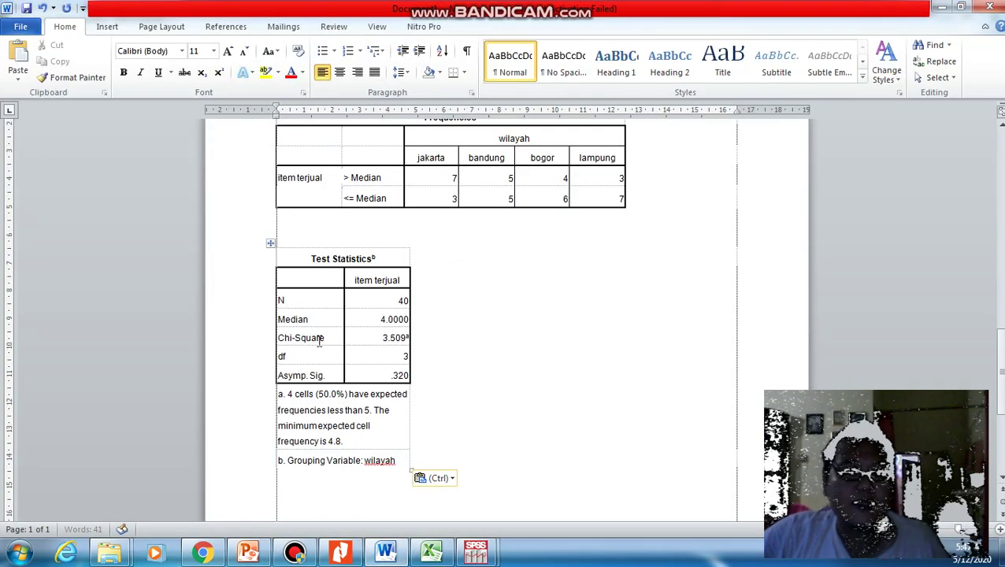
Step: Highlight the Chi-Square, df and Asymp. Sig. rows of the pasted Test Statistics table in yellow
scroll(417, 373, up, 5)
scroll(417, 373, up, 10)
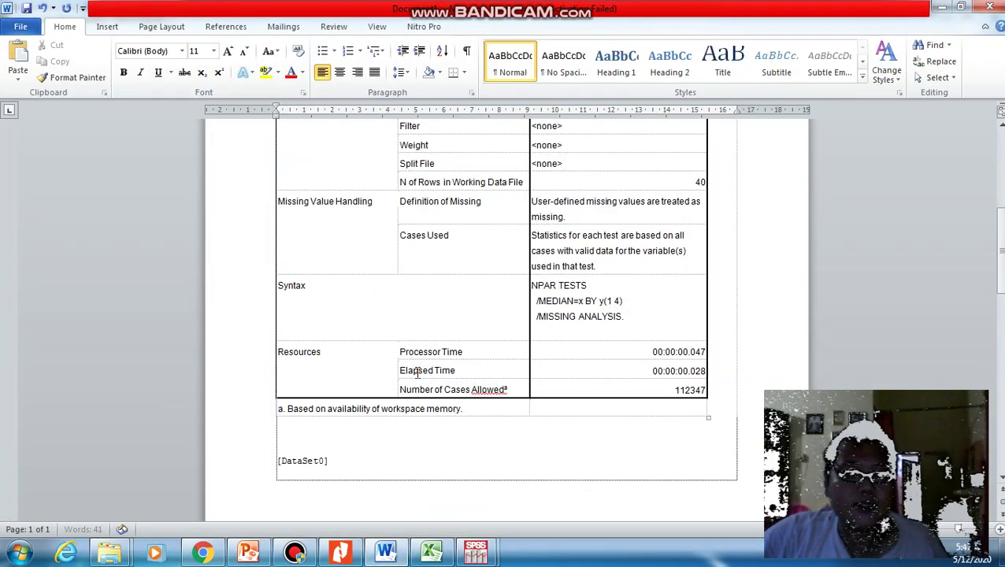
scroll(418, 374, down, 4)
scroll(502, 395, down, 8)
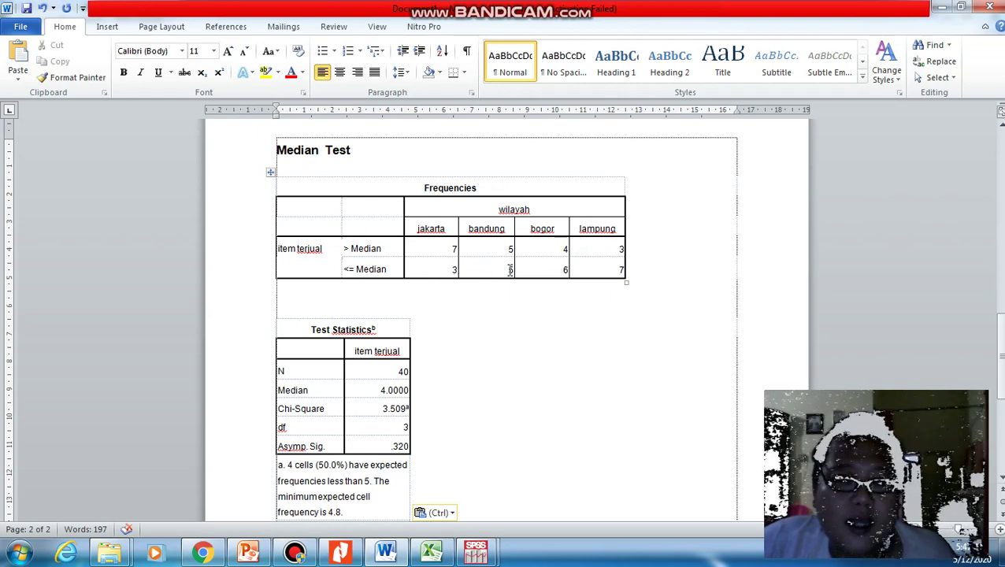
scroll(394, 354, down, 1)
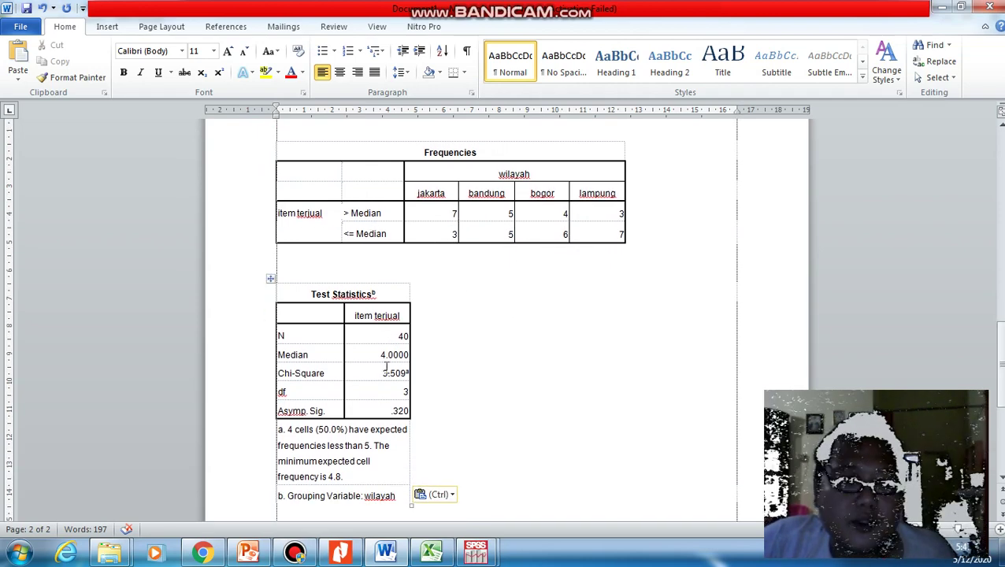
click(402, 336)
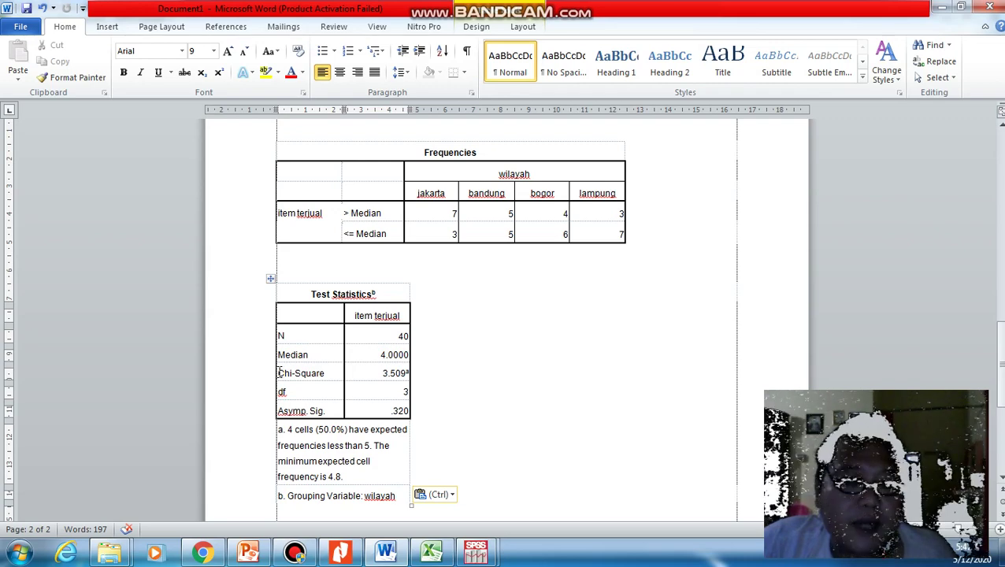
drag(279, 374, 403, 411)
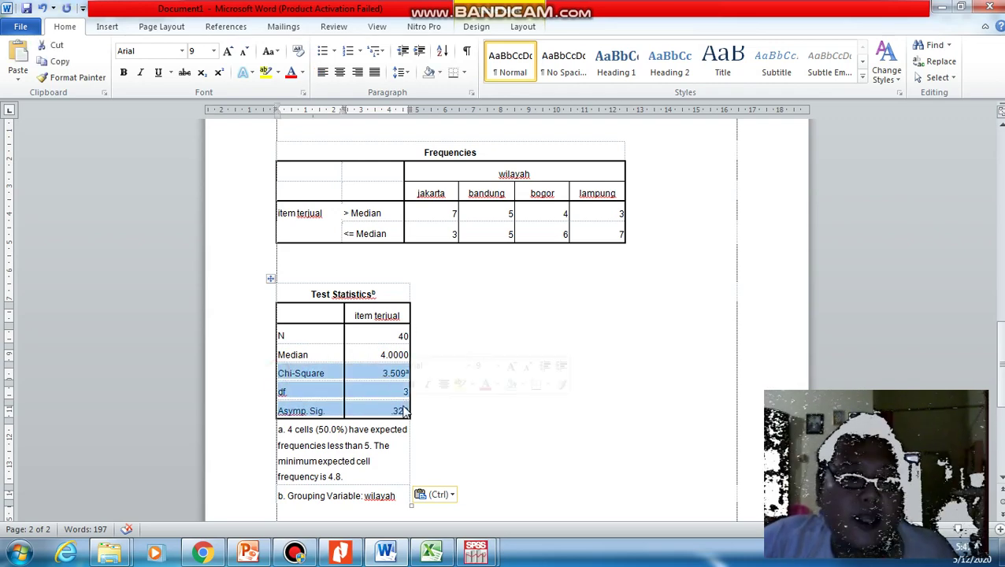
click(266, 74)
Step: Enter the chi-square statistic 3.509 on the blank line below the Test Statistics table
scroll(327, 392, down, 3)
click(329, 417)
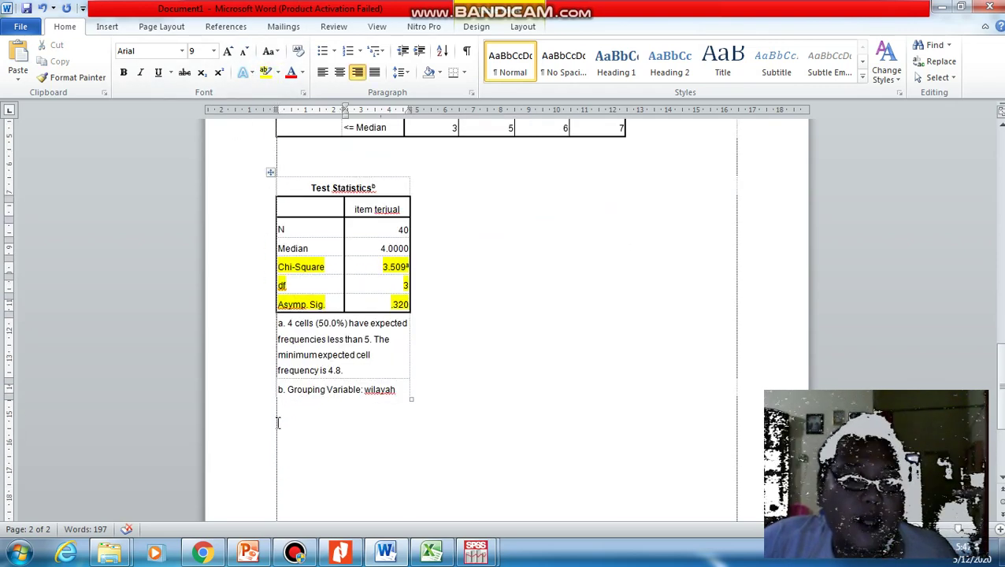
text(3.)
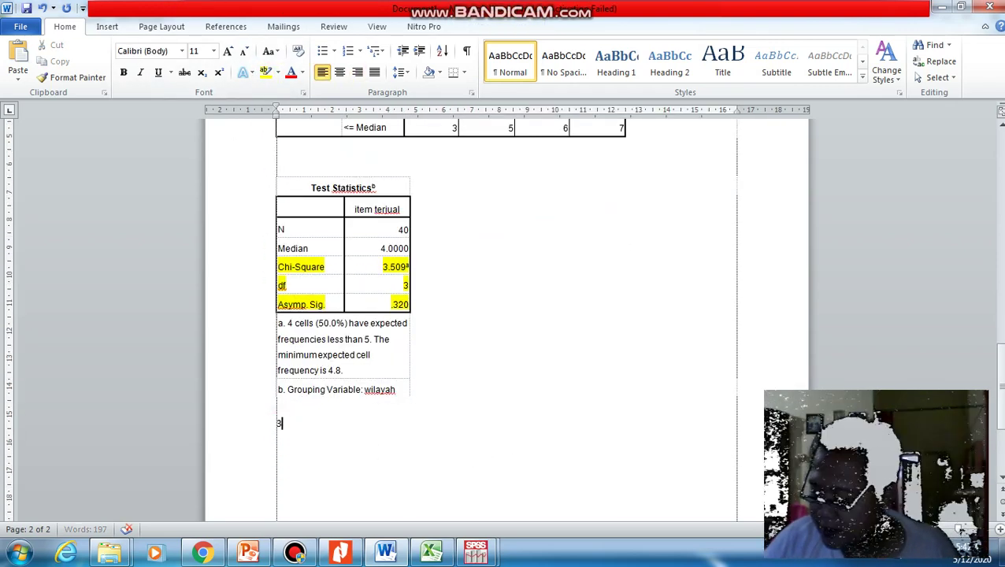
text(5)
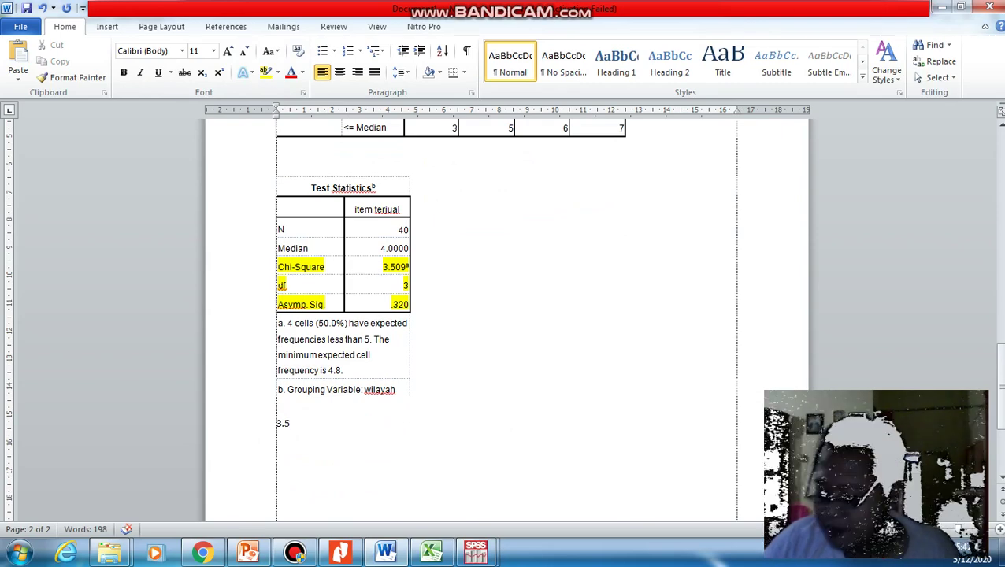
text(09)
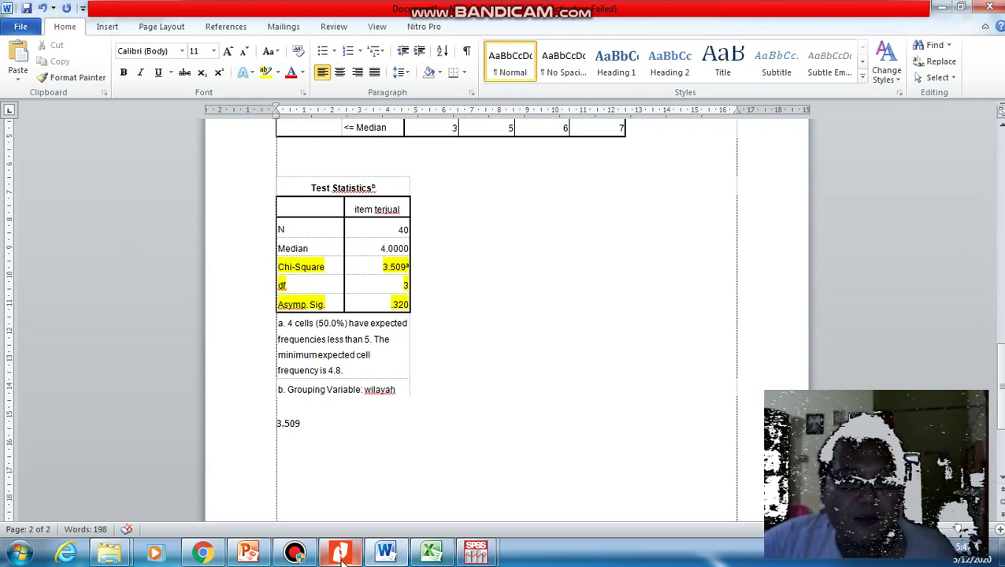
Step: Look up the 0.95 critical value for df 3 in the chi-square table PDF and complete the Word comparison as 3.509 < 7.815
mouse_move(340, 552)
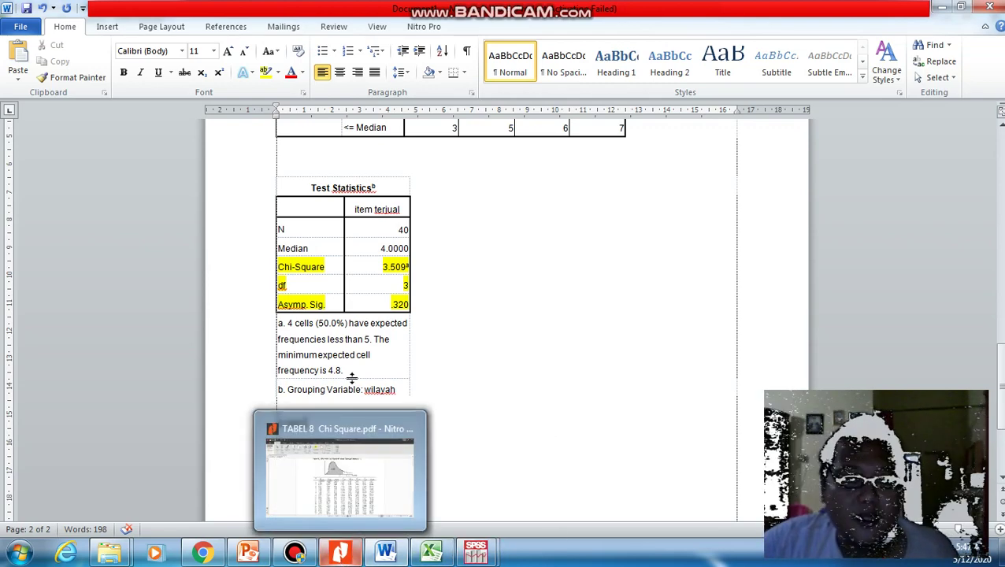
click(340, 552)
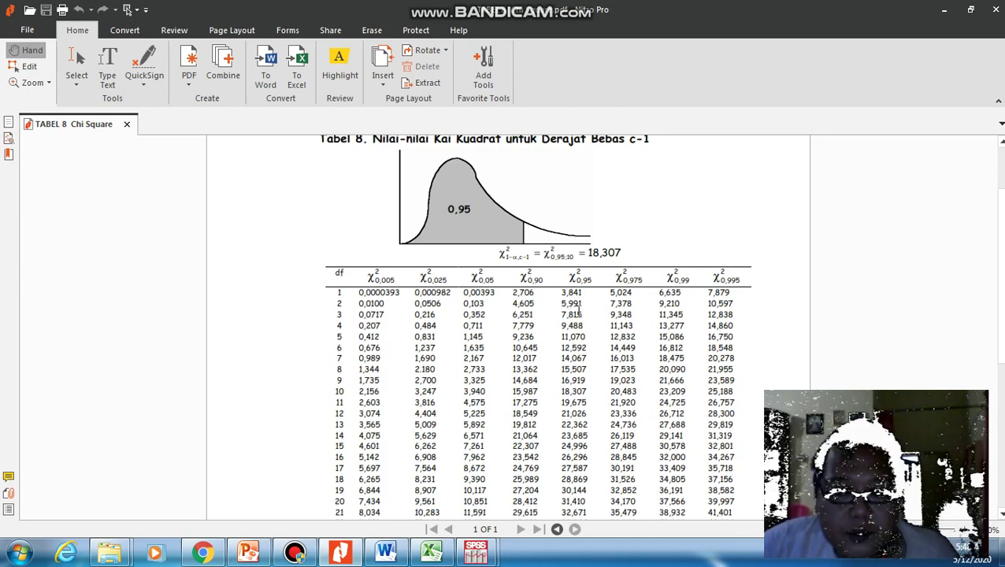
click(386, 552)
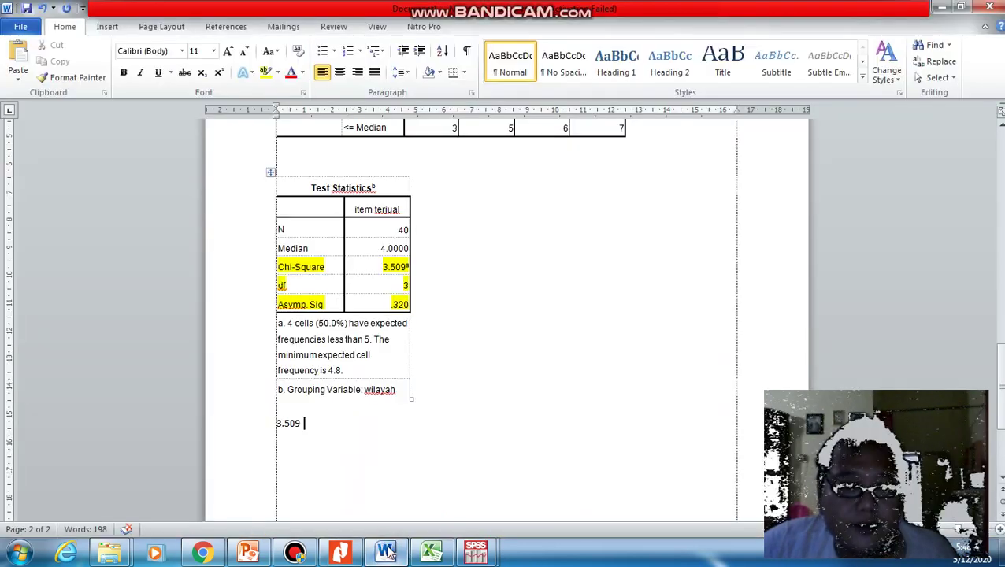
text(7)
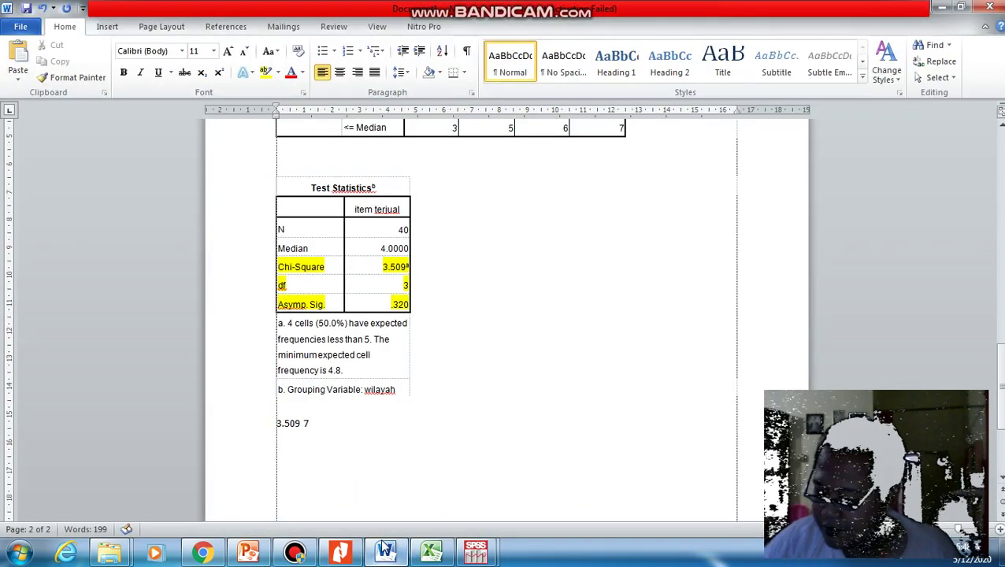
text(.815)
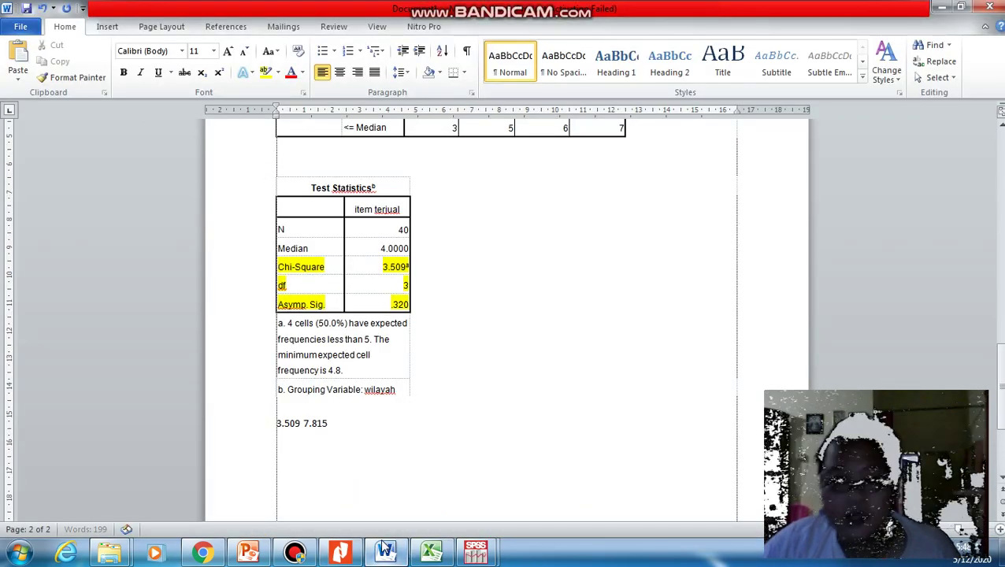
click(304, 423)
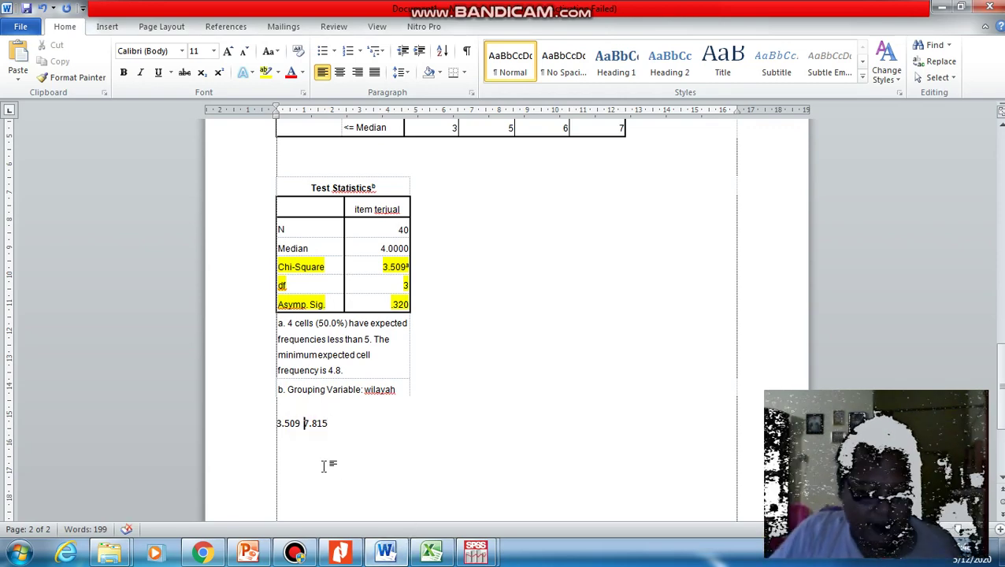
text(<)
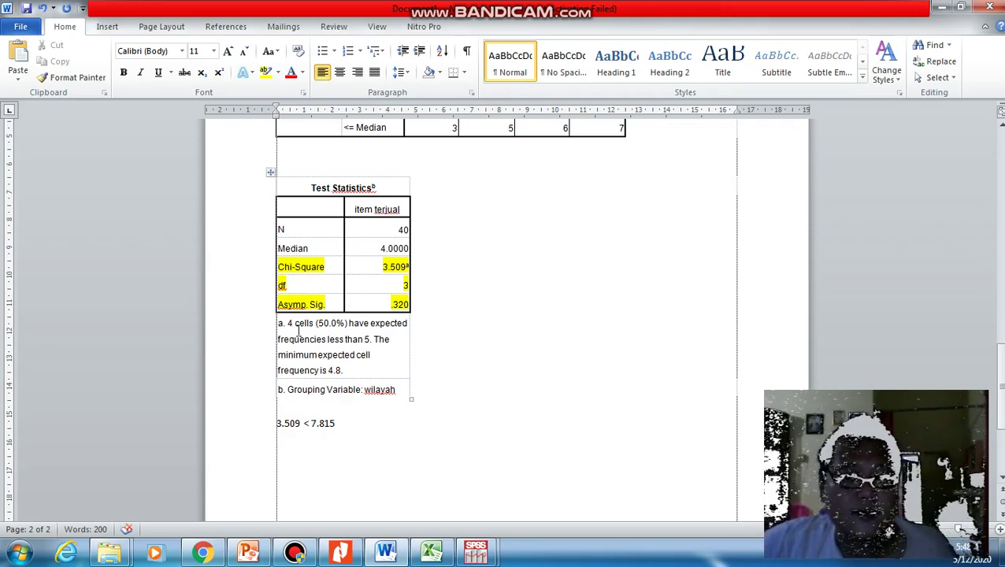
Step: Add the significance comparison 0.320 > 0.05 on a new line below the chi-square comparison
click(337, 423)
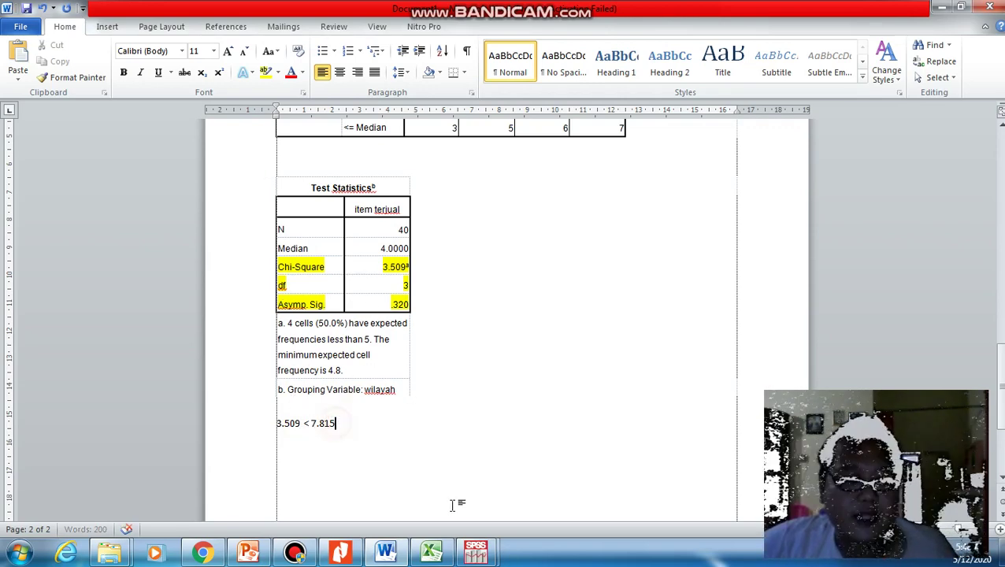
key(Return)
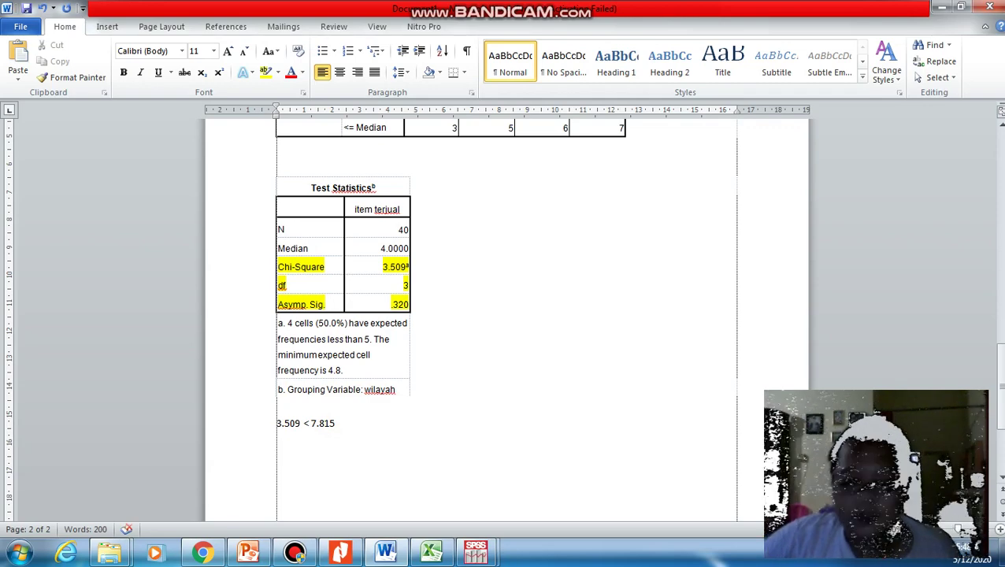
text(.)
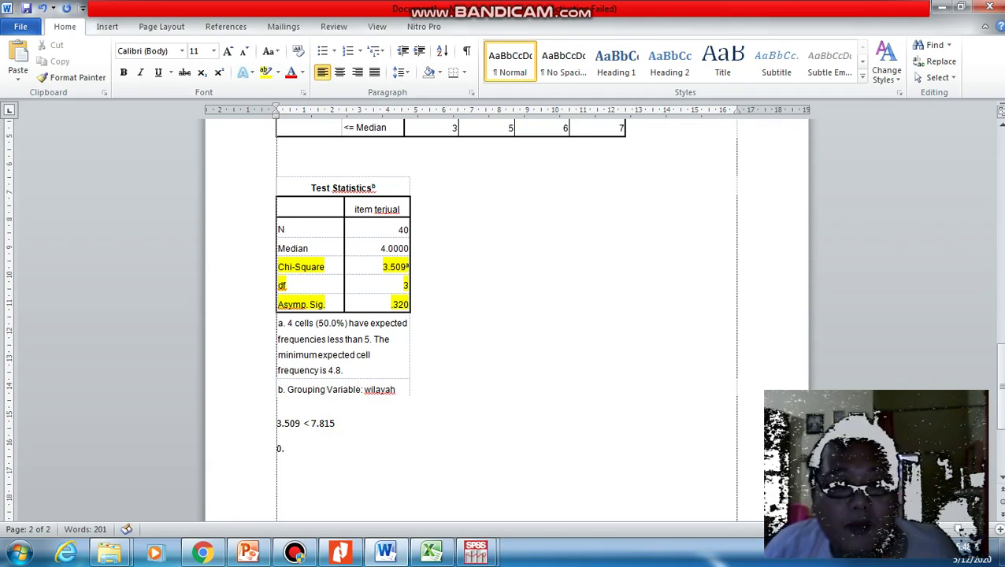
text(320 )
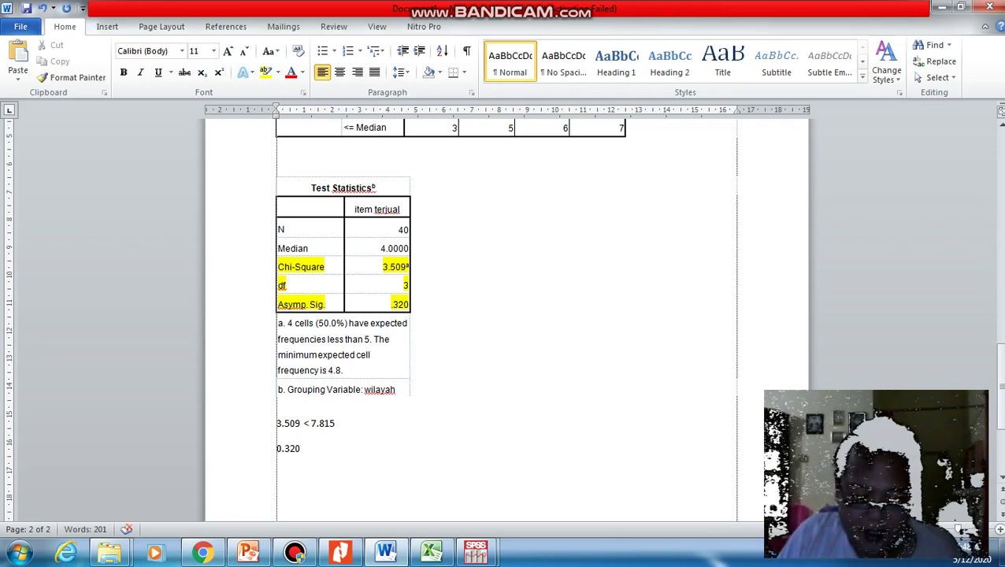
text(>)
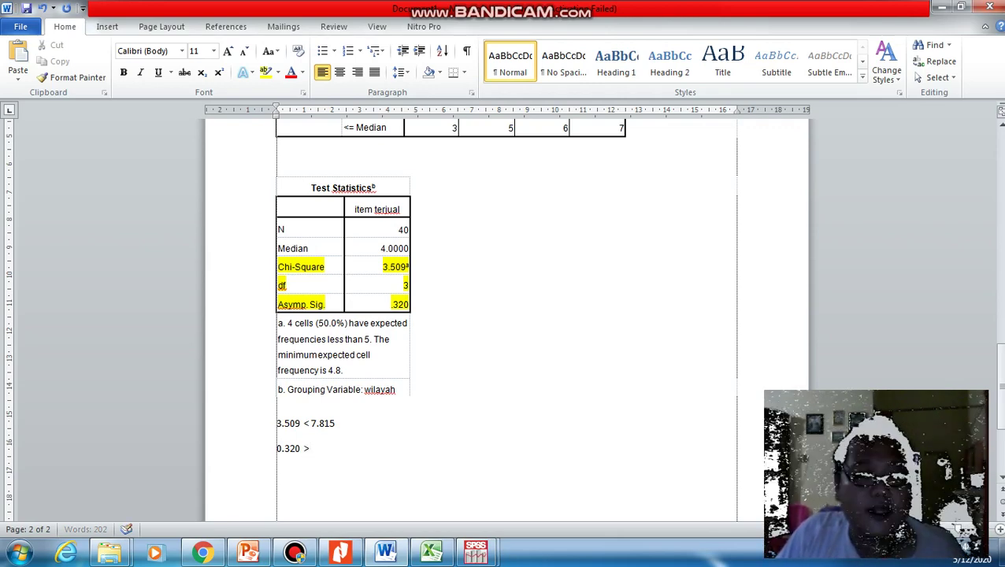
text( 0.05)
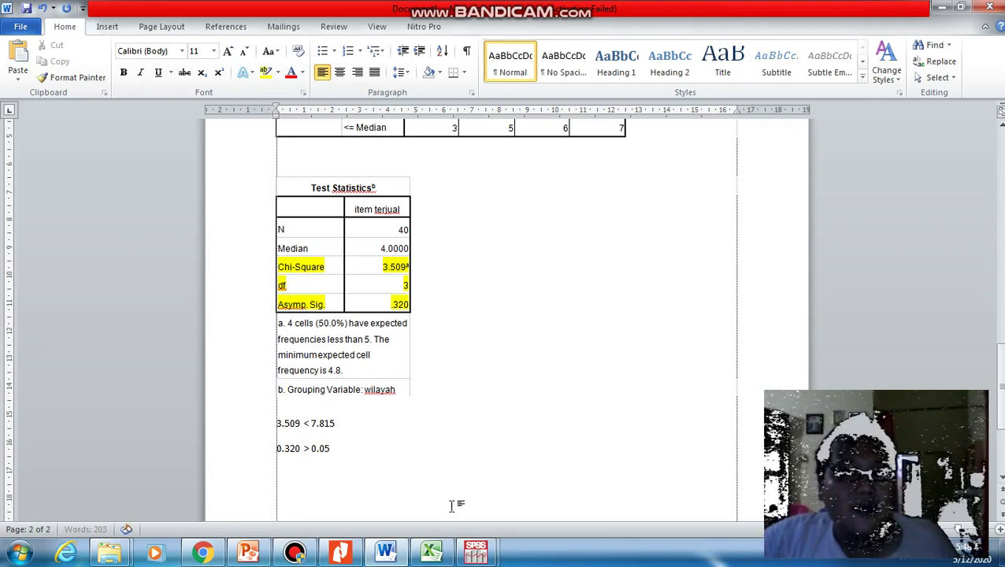
Step: Copy the "H0 Ditolak jika" rejection criteria from slide 12 in PowerPoint and paste them into the Word document below the comparisons
click(248, 552)
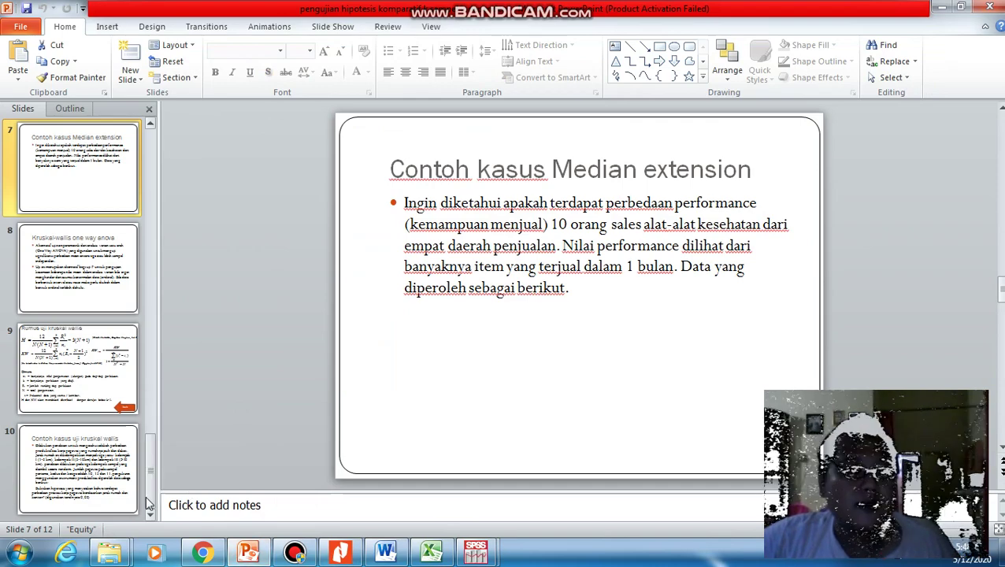
scroll(103, 489, down, 3)
click(58, 447)
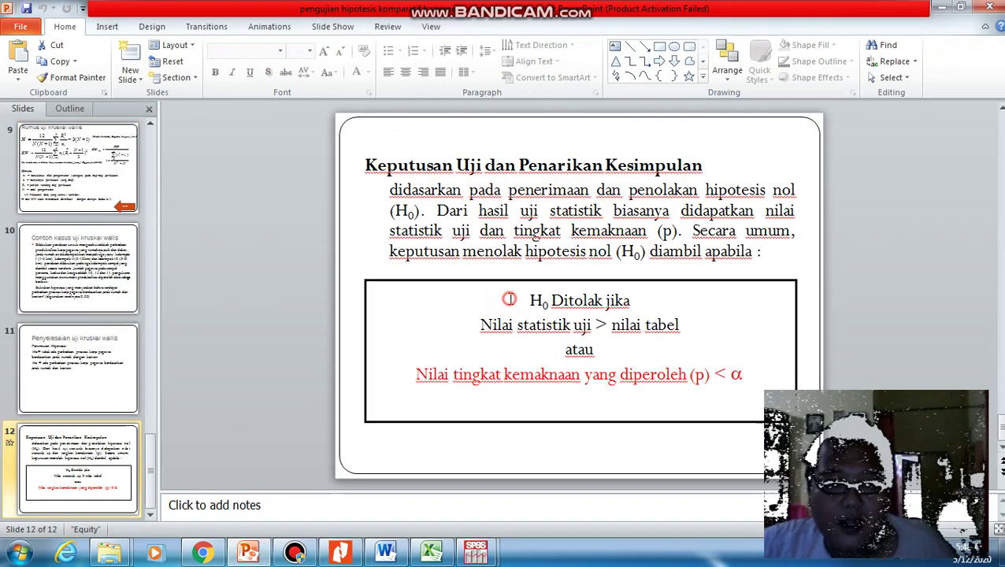
drag(504, 300, 746, 383)
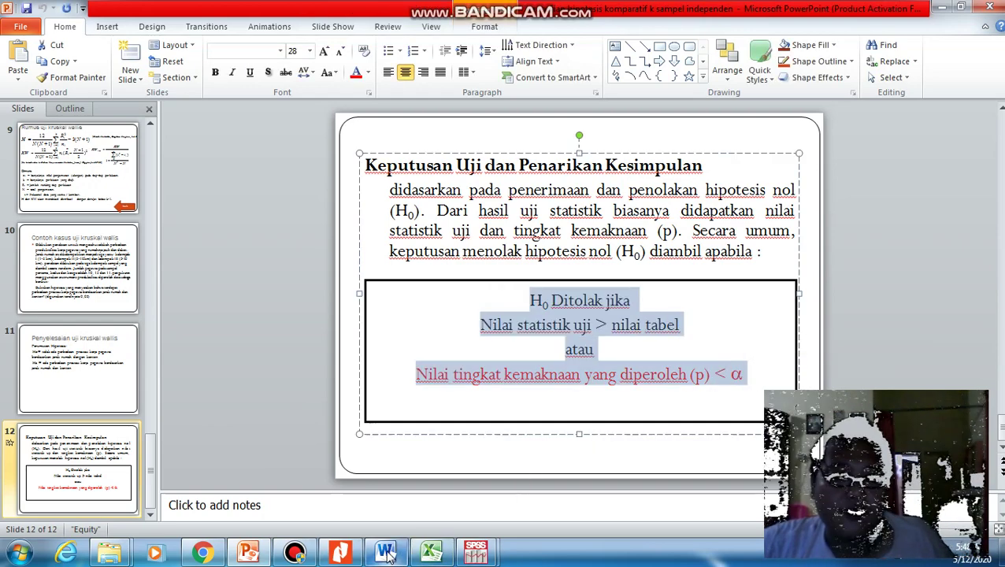
mouse_move(386, 555)
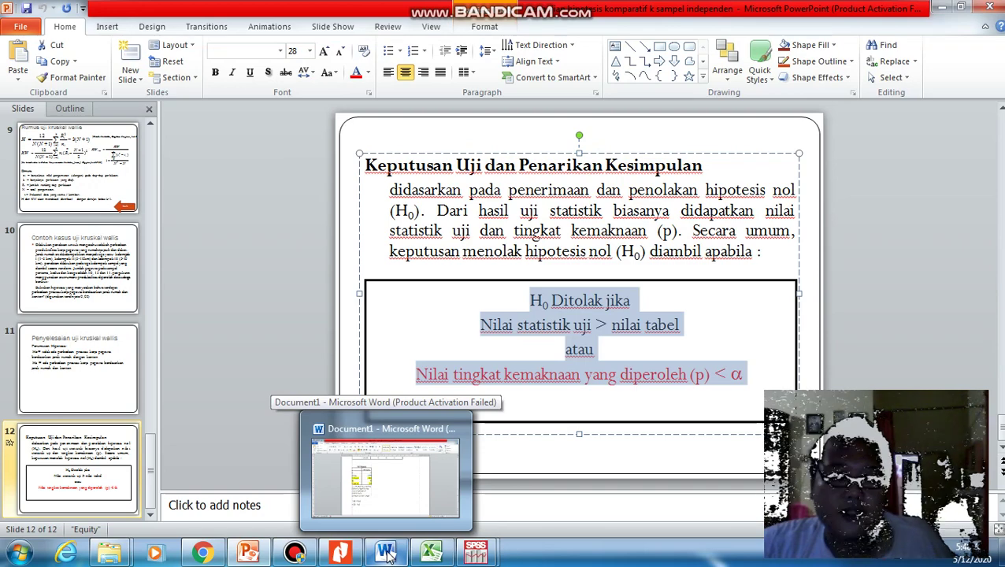
click(386, 555)
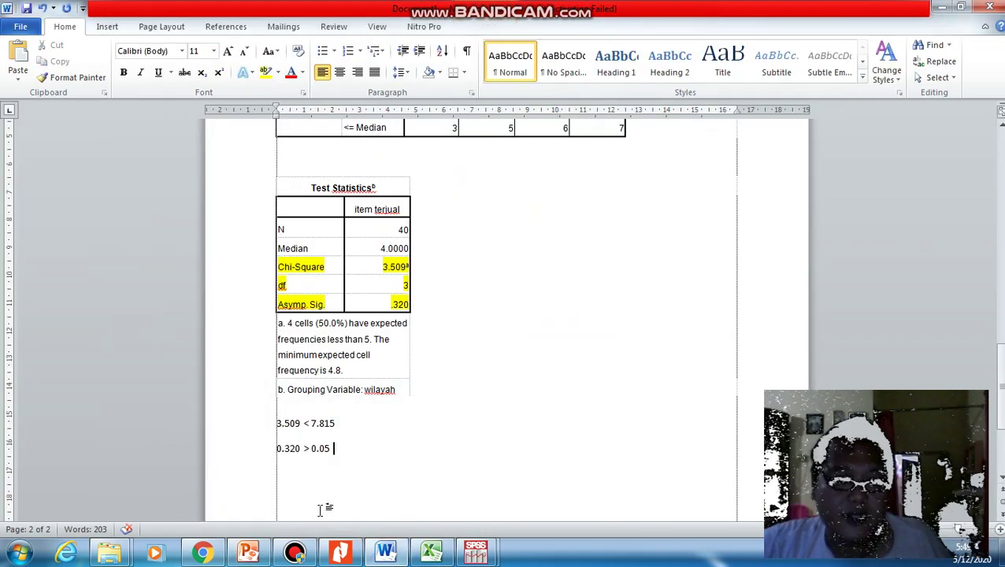
key(Return)
key(Return)
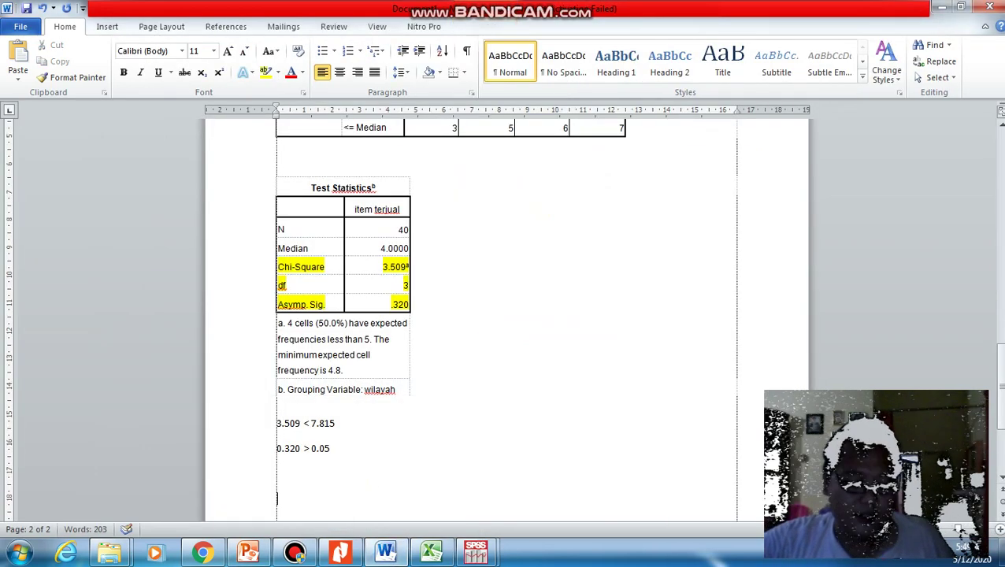
text(H0 Ditolak jika Nilai statistik uji > nilai tabel atau Nilai tingkat kemaknaan yang diperoleh (p) < a)
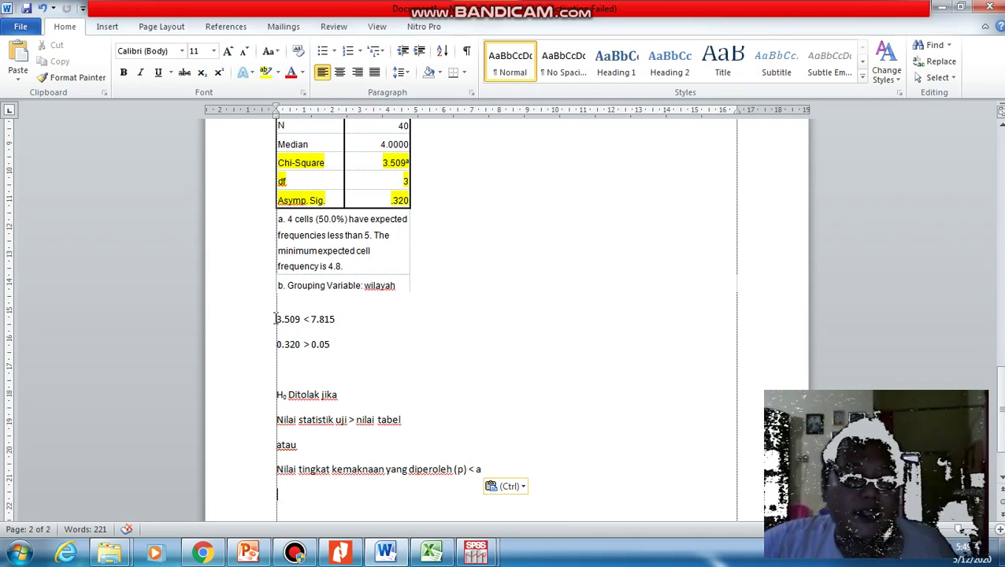
Step: Highlight the 3.509 < 7.815 comparison and the "Nilai statistik uji > nilai tabel" criterion in yellow
drag(275, 319, 344, 320)
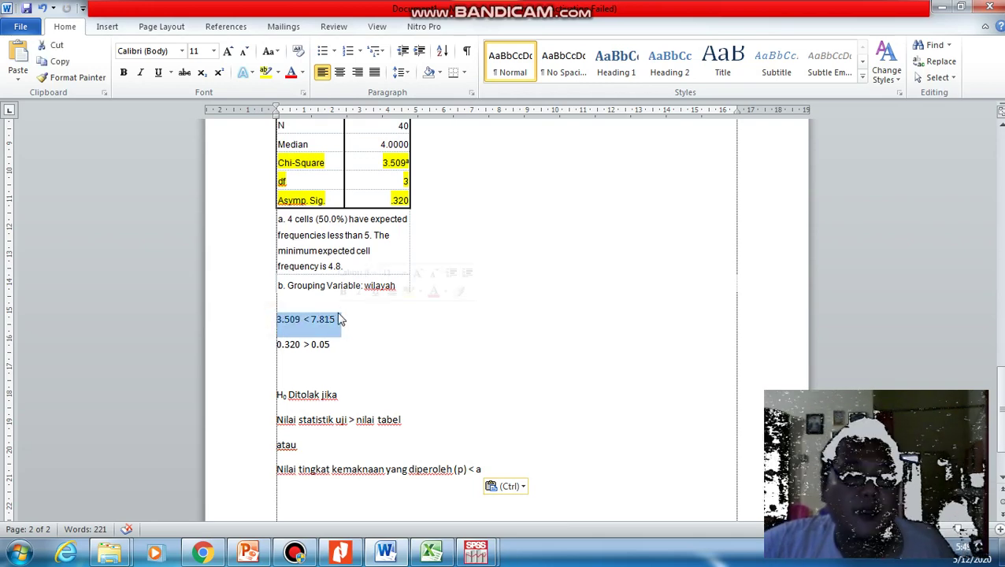
click(265, 72)
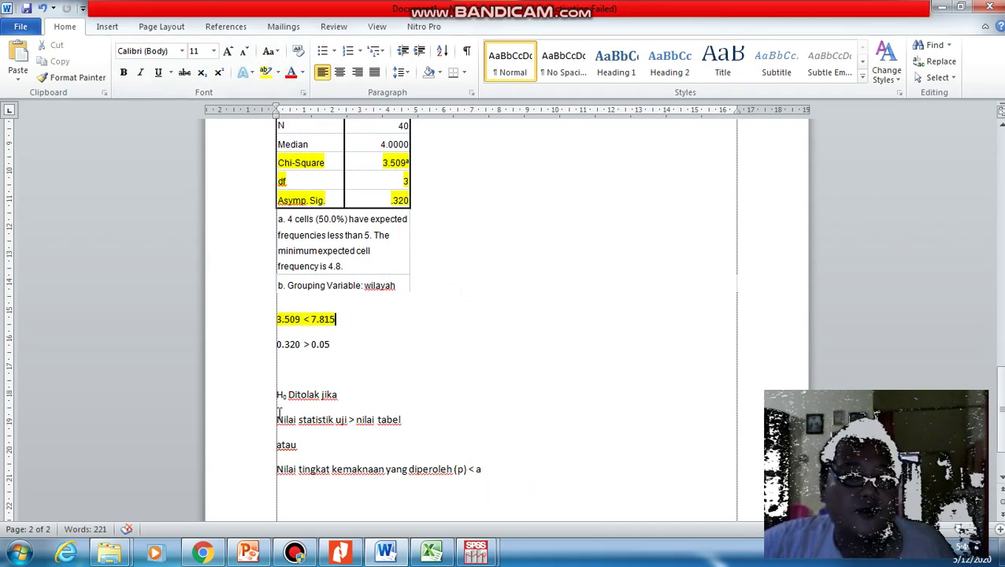
drag(277, 420, 400, 420)
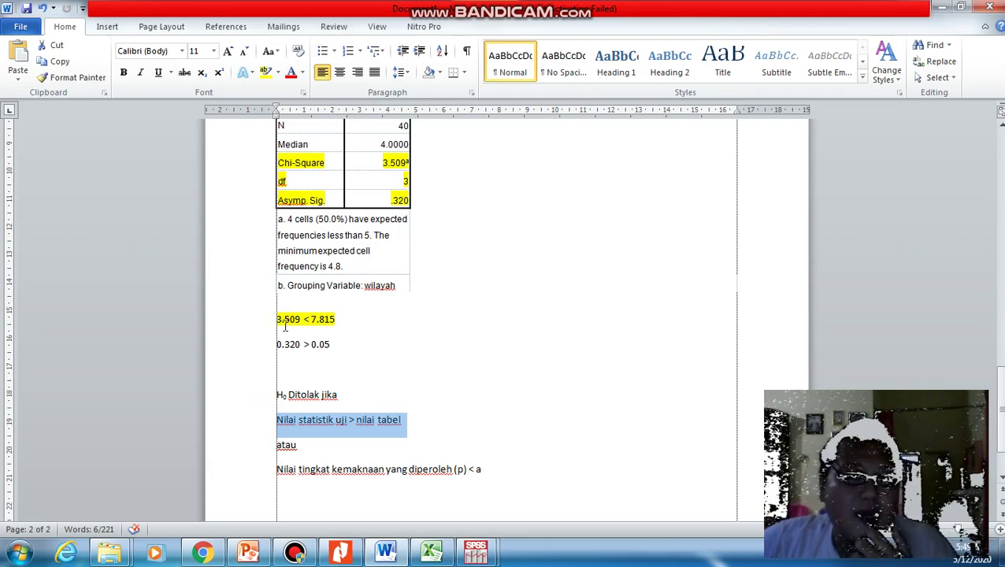
click(266, 72)
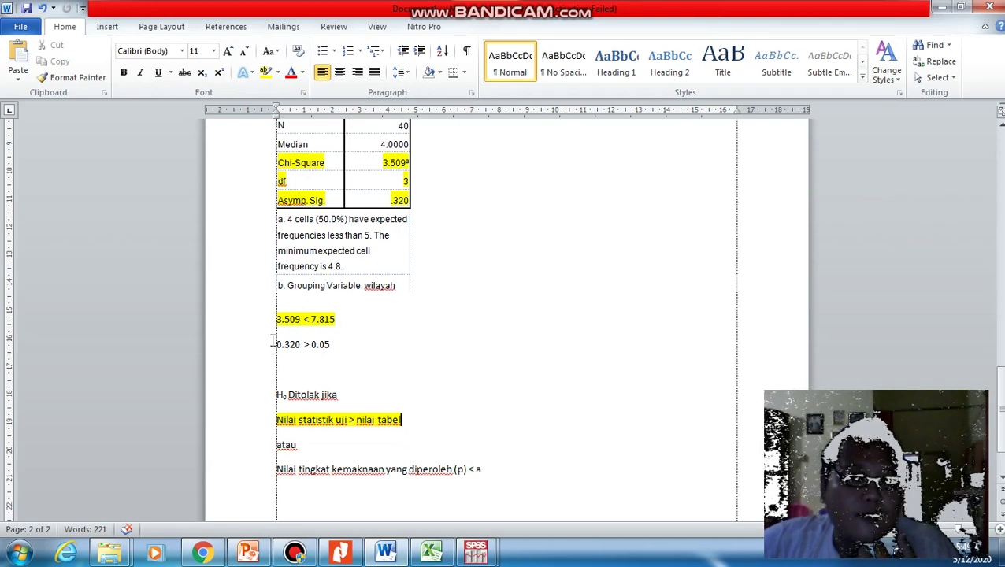
Step: Highlight the 0.320 > 0.05 comparison line in red
drag(274, 345, 339, 346)
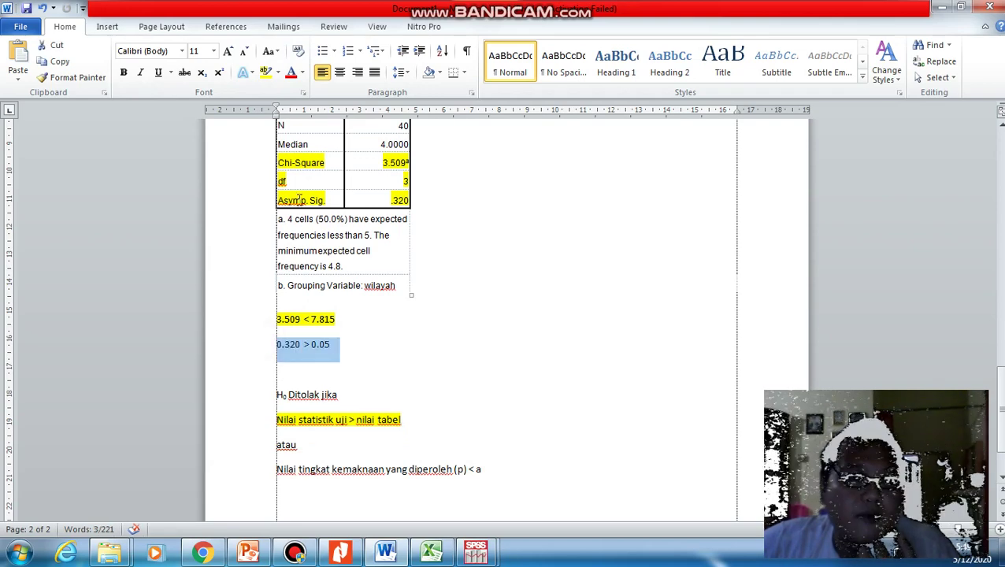
click(278, 73)
click(268, 114)
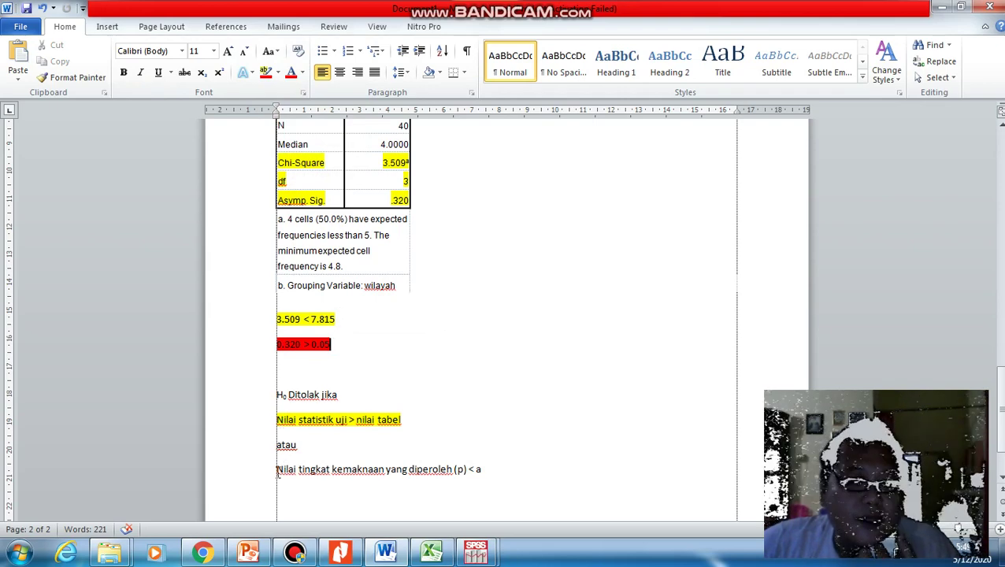
Step: Highlight the "Nilai tingkat kemaknaan yang diperoleh (p) < a" criterion in red
drag(276, 470, 481, 465)
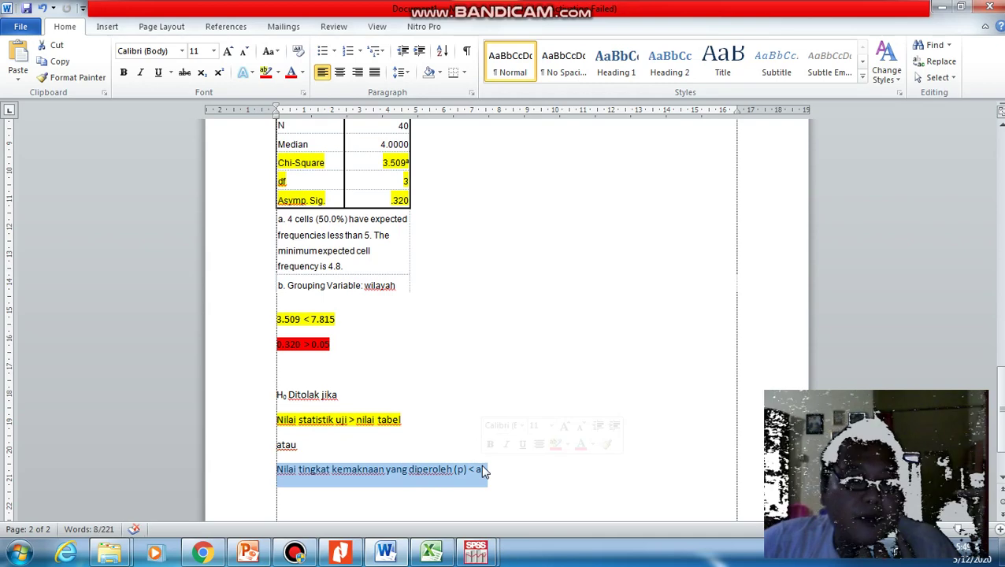
click(267, 73)
click(350, 359)
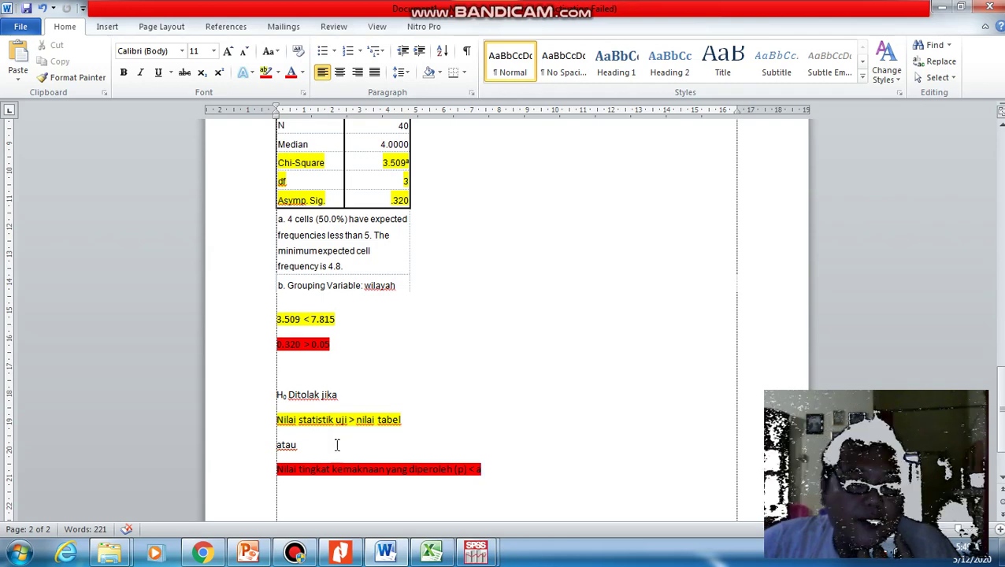
Step: Add "ho diterima" after the 3.509 < 7.815 comparison and copy the same conclusion to the end of the 0.320 > 0.05 line
click(368, 325)
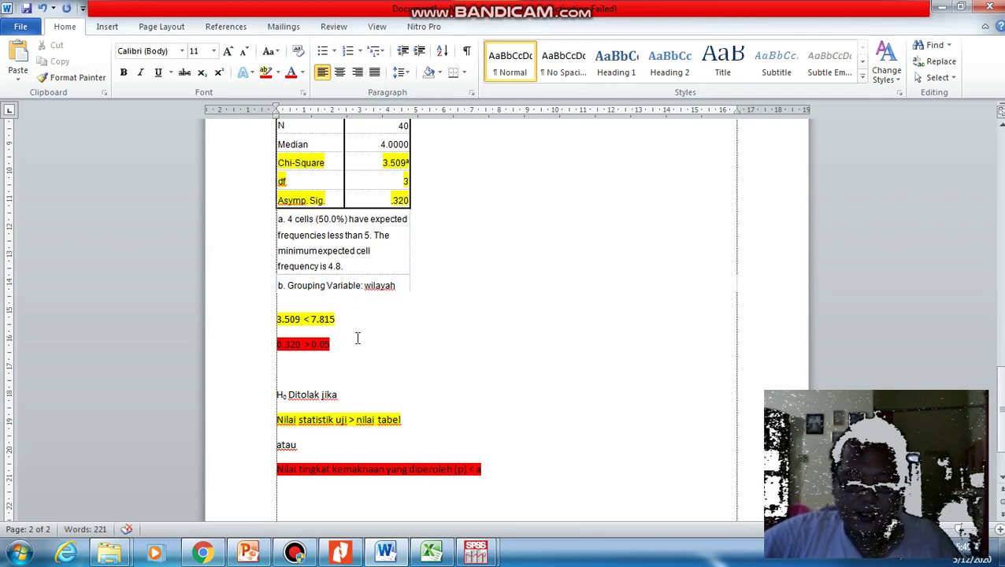
text(ho di)
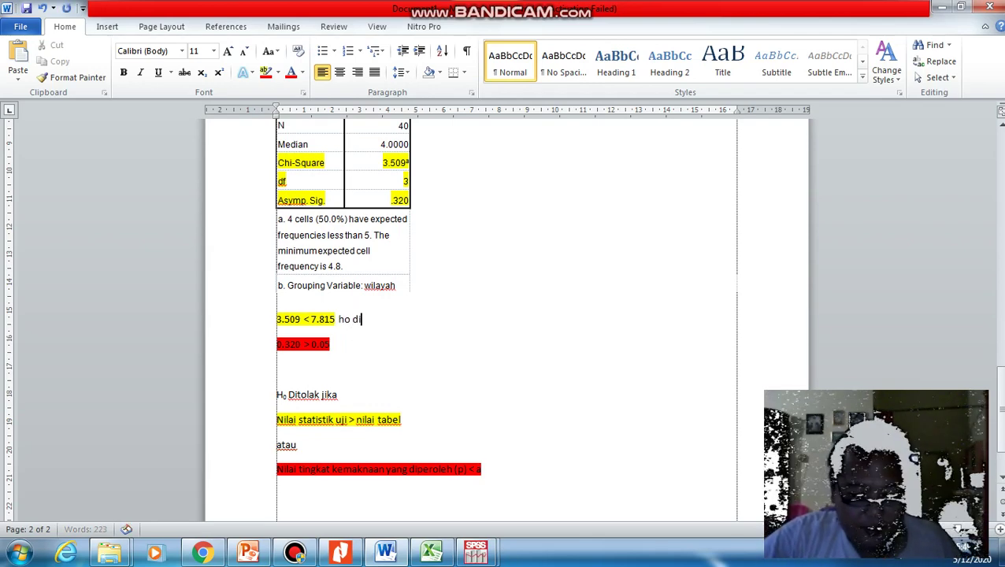
text(terima)
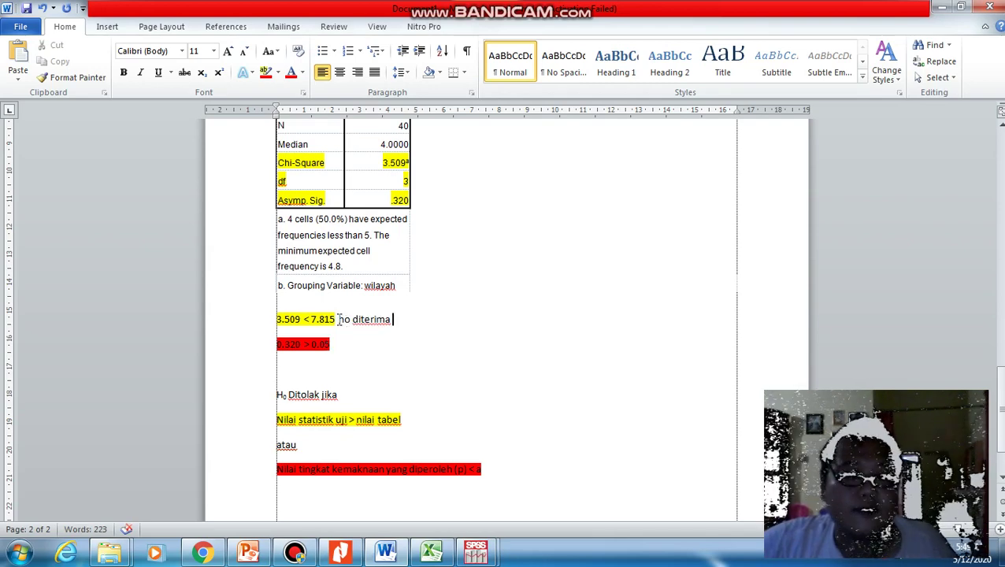
drag(338, 319, 390, 322)
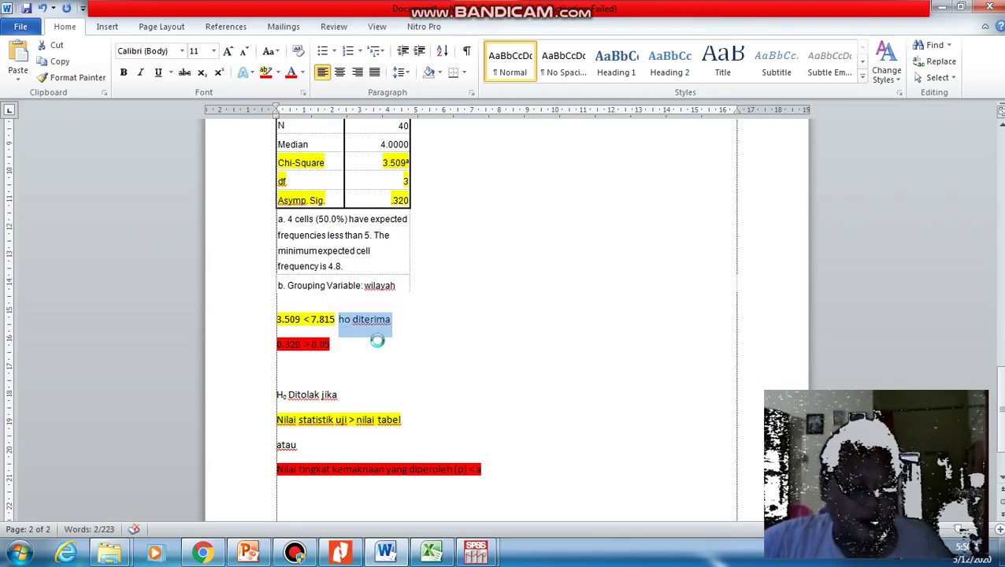
key(ctrl+c)
click(361, 346)
key(ctrl+v)
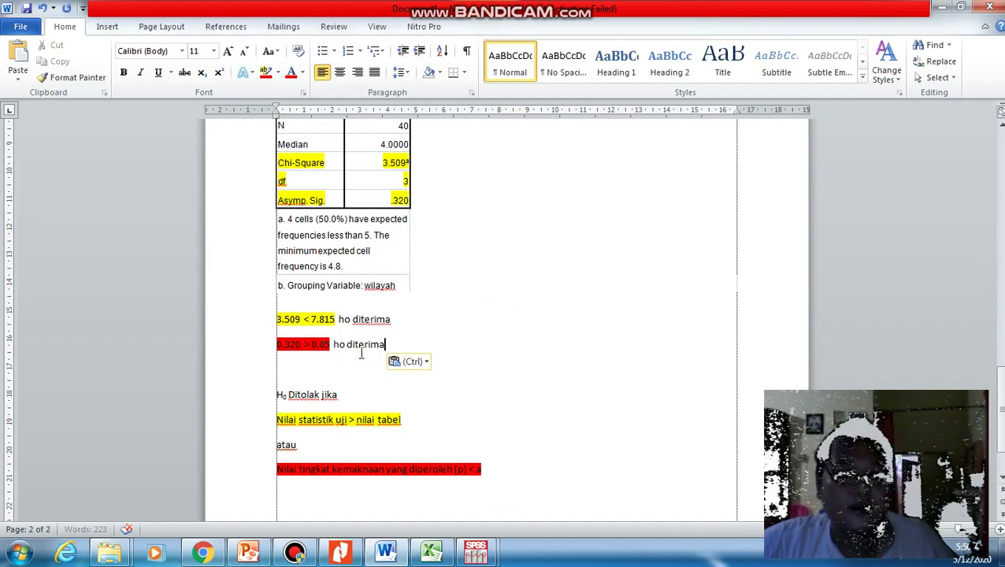
Step: Highlight the "Hipotesis awal" paragraph at the start of the document in yellow
scroll(552, 347, up, 2)
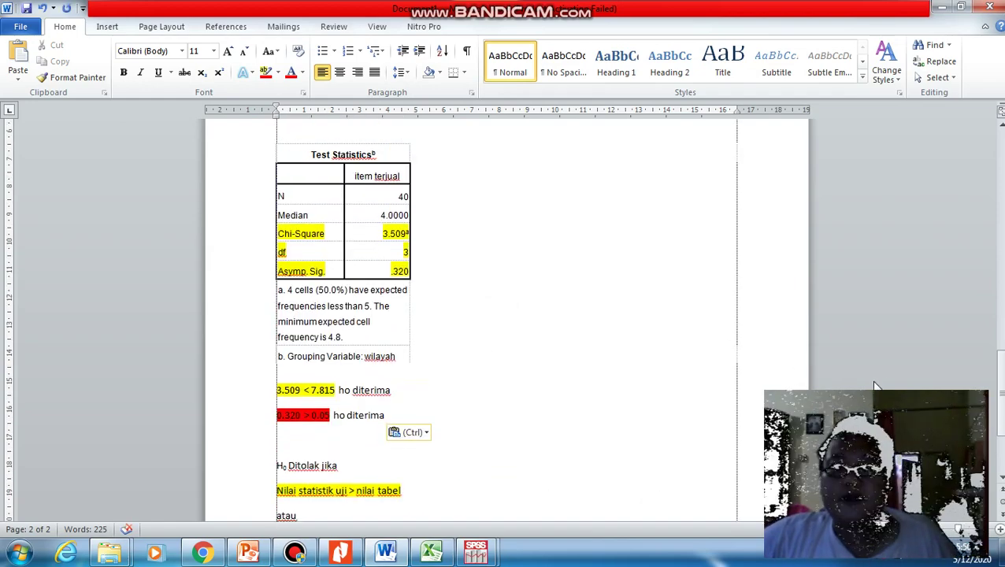
drag(1002, 390, 1001, 181)
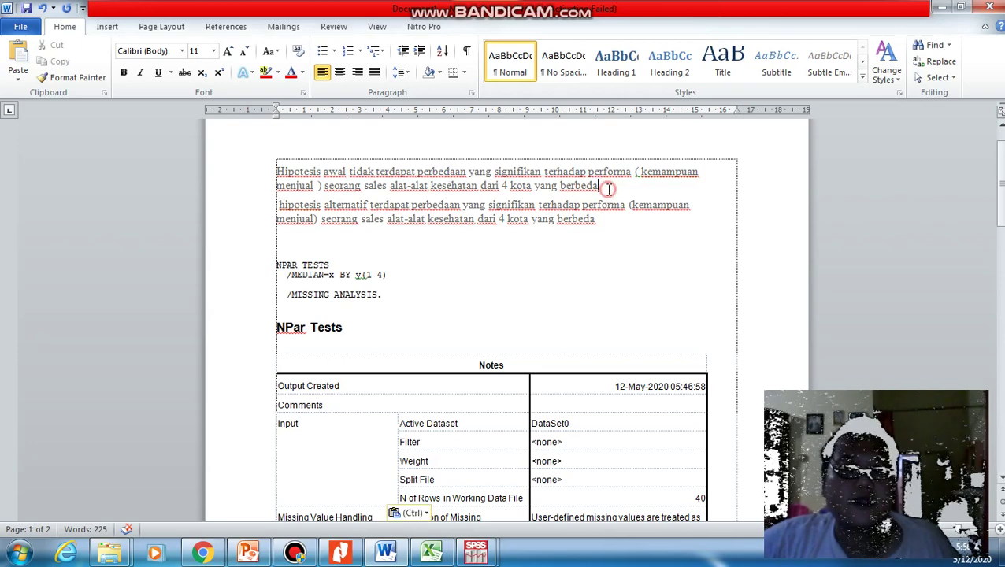
drag(607, 186, 282, 167)
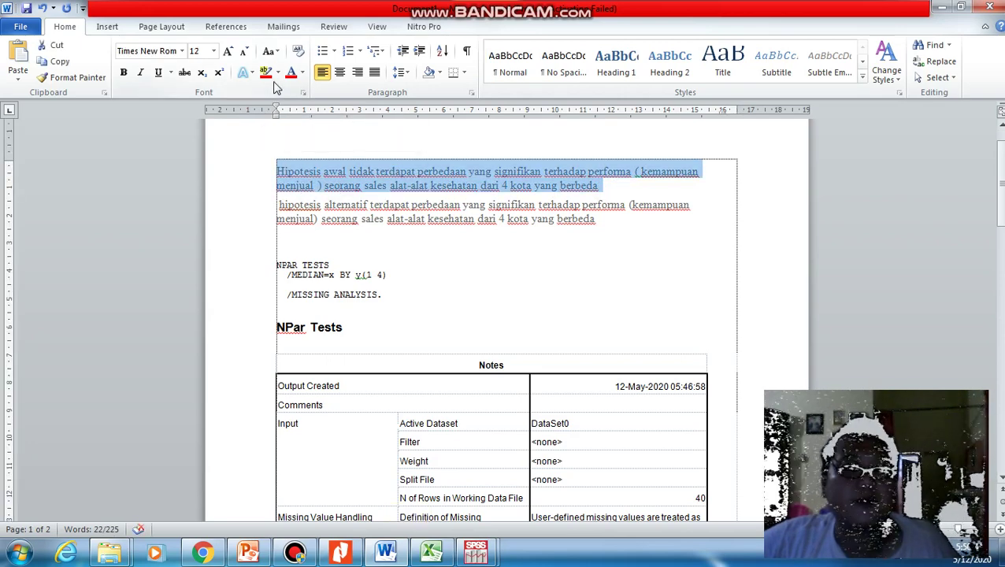
click(267, 74)
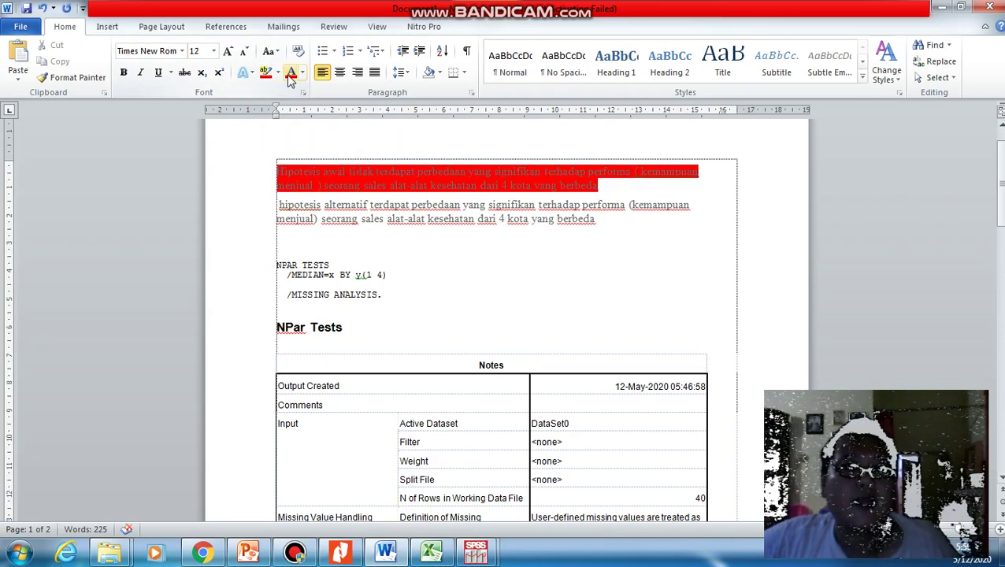
click(277, 73)
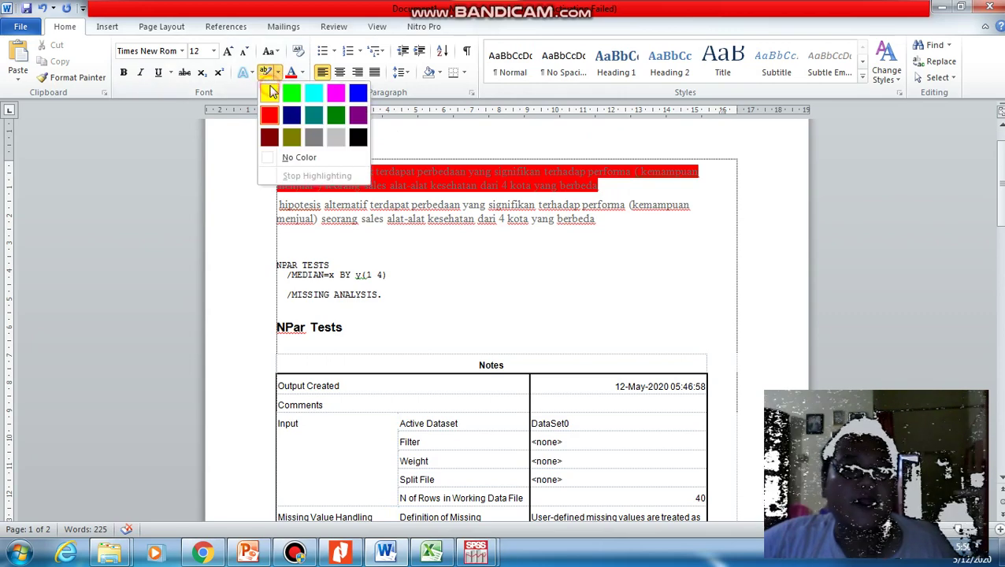
click(270, 86)
drag(617, 184, 288, 169)
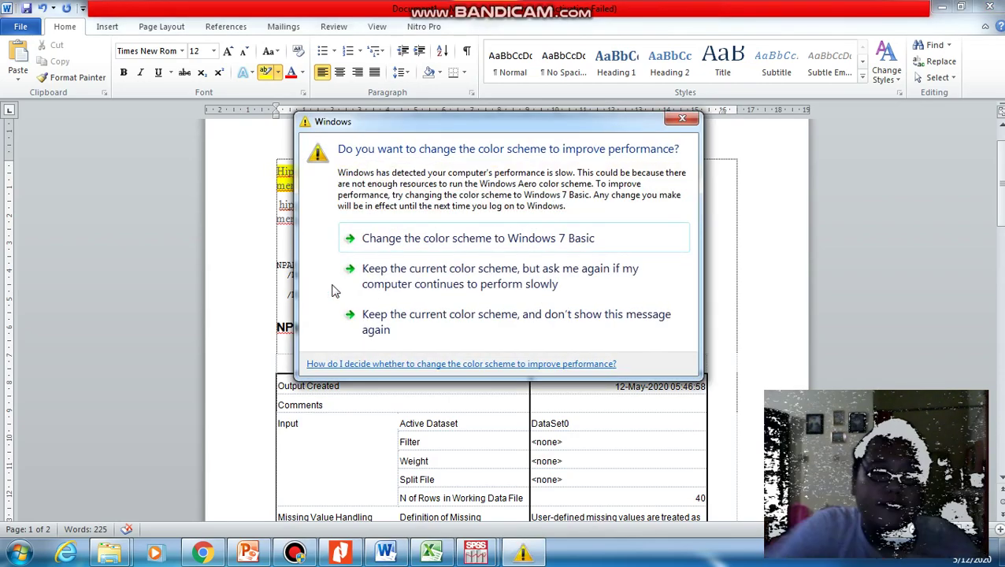
Step: Dismiss the Windows color scheme prompt without choosing an option
click(679, 119)
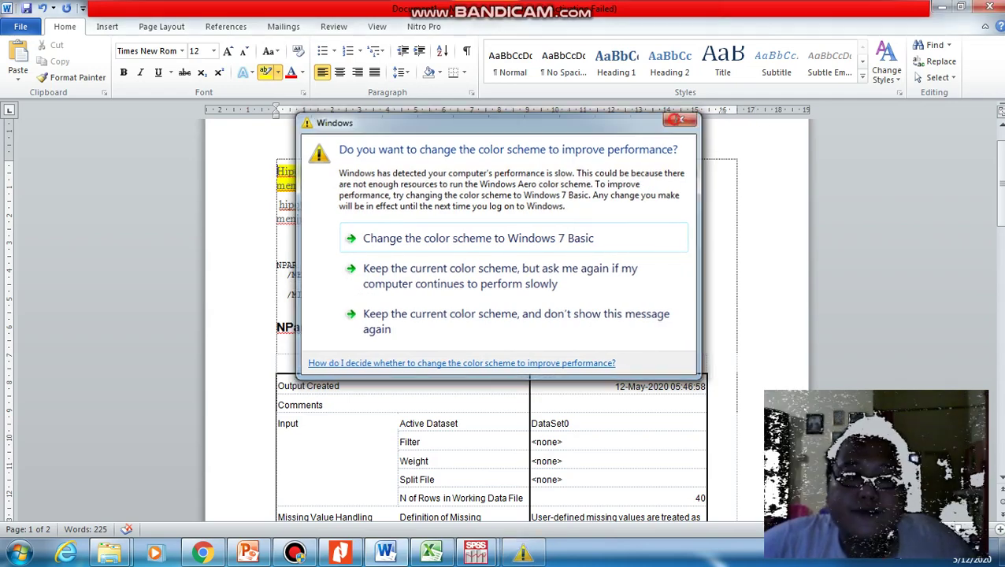
click(295, 554)
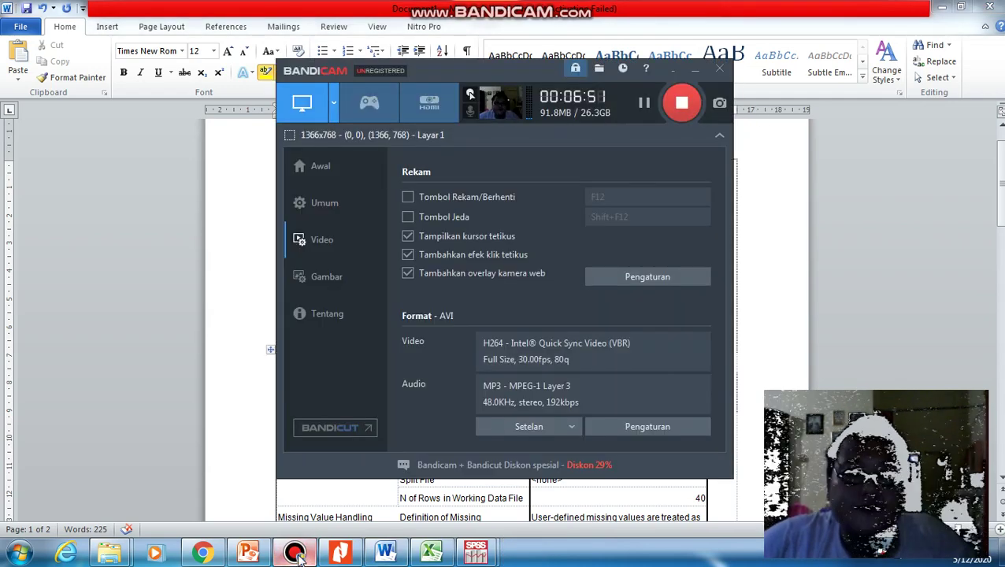
click(297, 554)
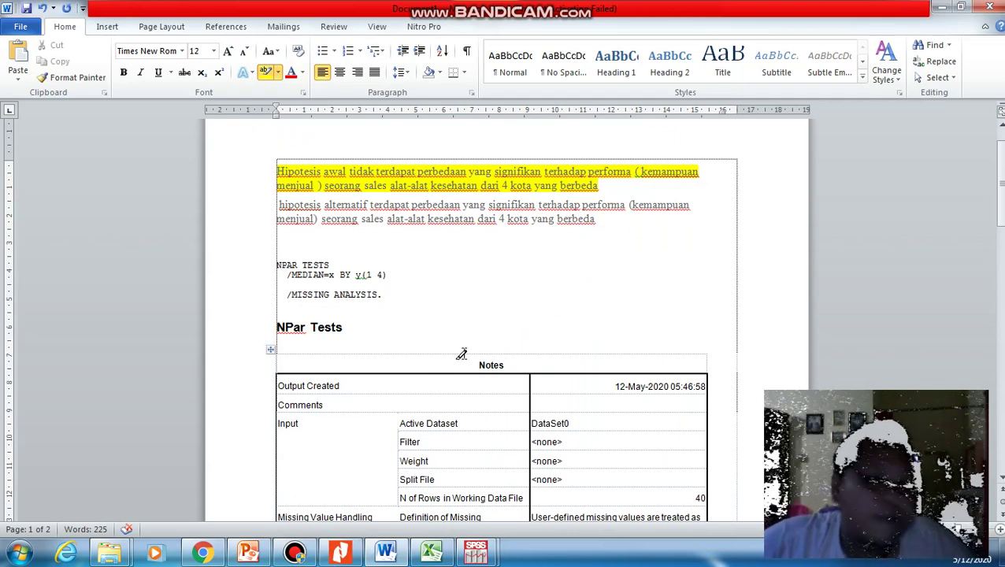
Step: Highlight the Median value in the Test Statistics table in yellow
scroll(457, 353, up, 1)
scroll(457, 354, down, 5)
scroll(420, 246, up, 1)
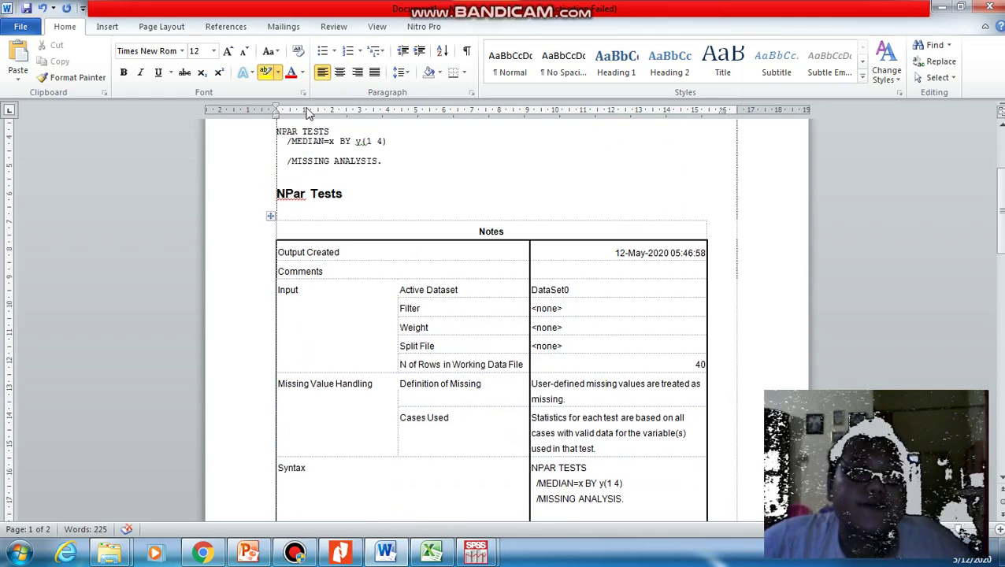
scroll(359, 285, down, 8)
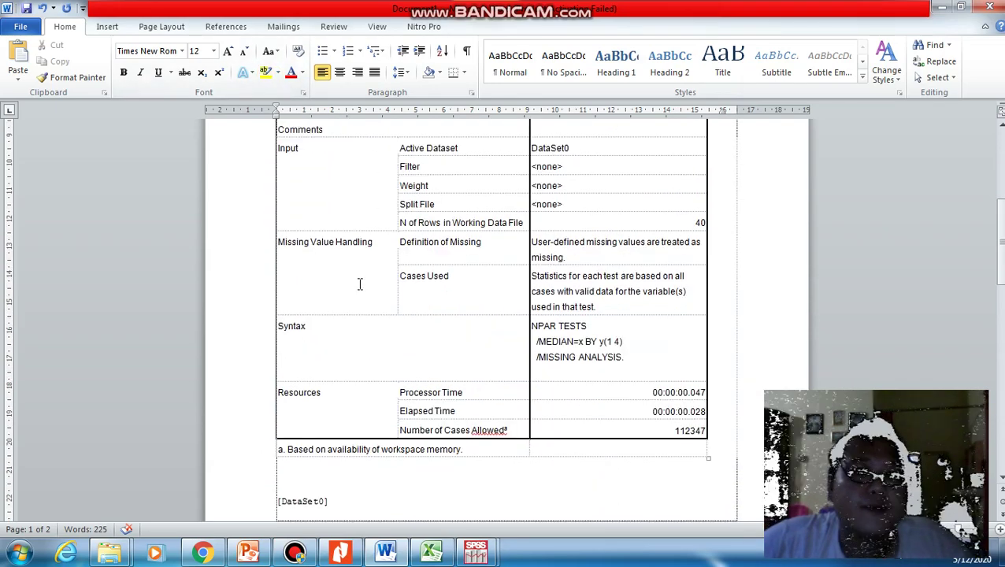
scroll(358, 330, down, 10)
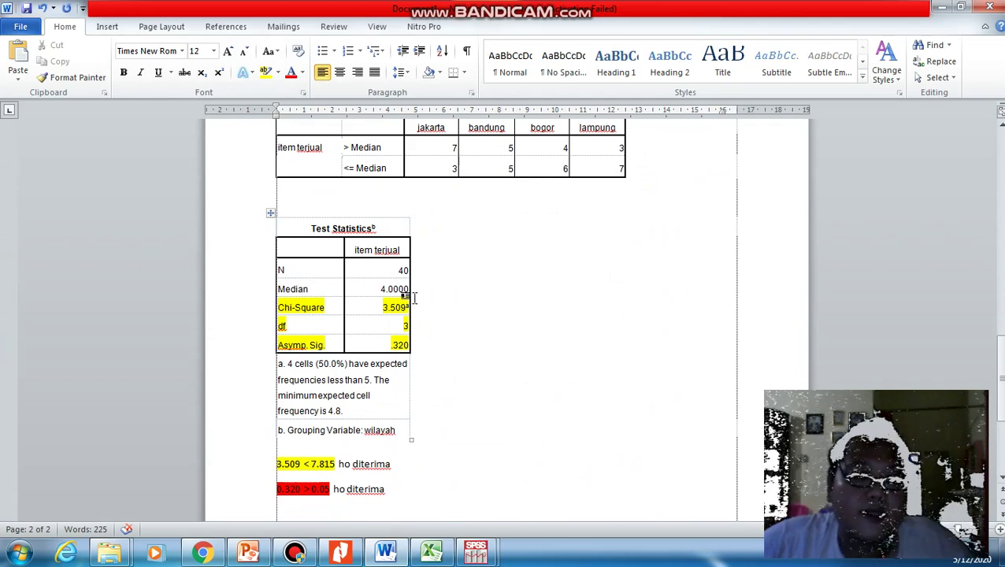
triple_click(396, 290)
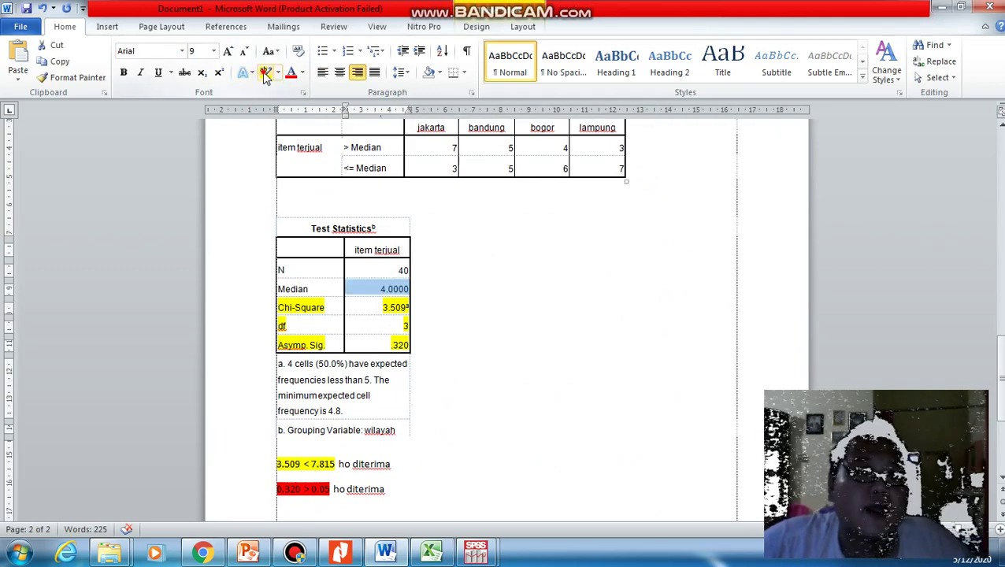
click(266, 72)
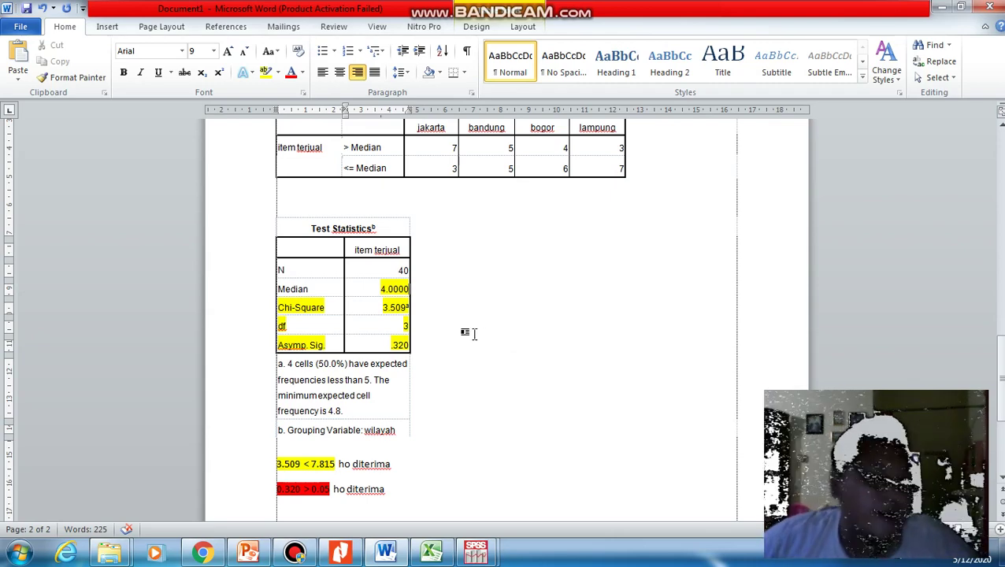
Step: Highlight the "> Median" counts for jakarta, bandung, bogor and lampung in the Frequencies table in yellow
scroll(473, 324, up, 2)
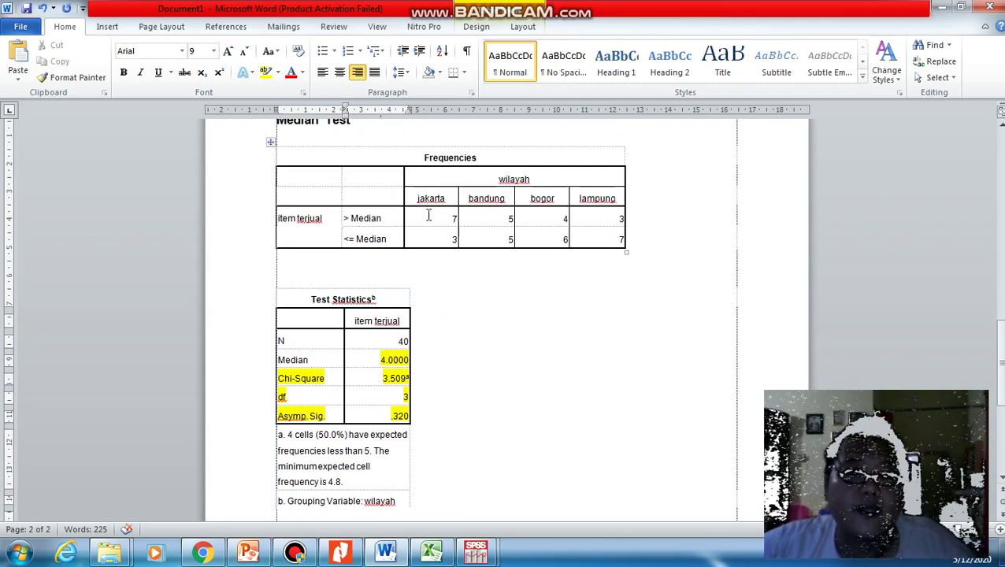
drag(427, 218, 583, 219)
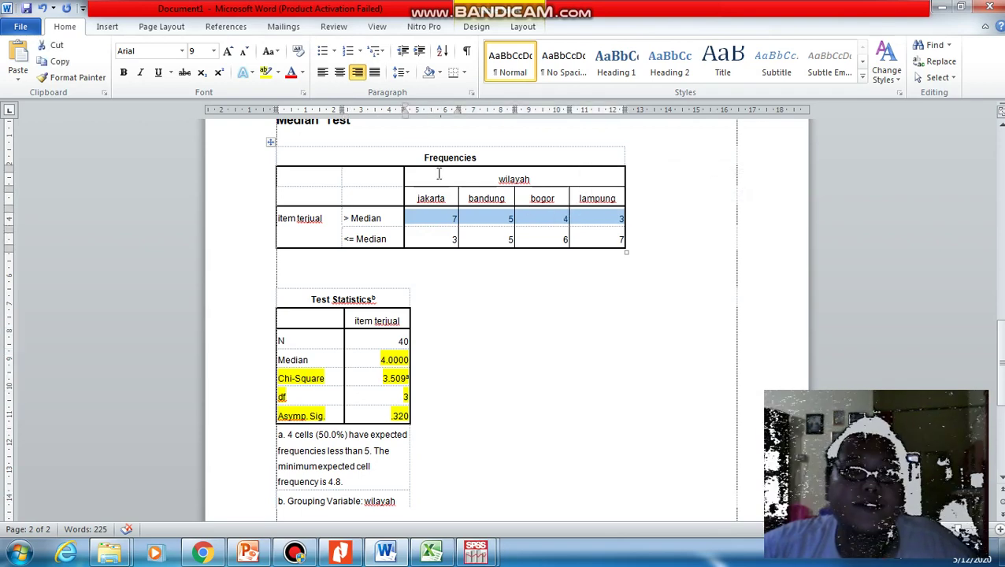
click(266, 72)
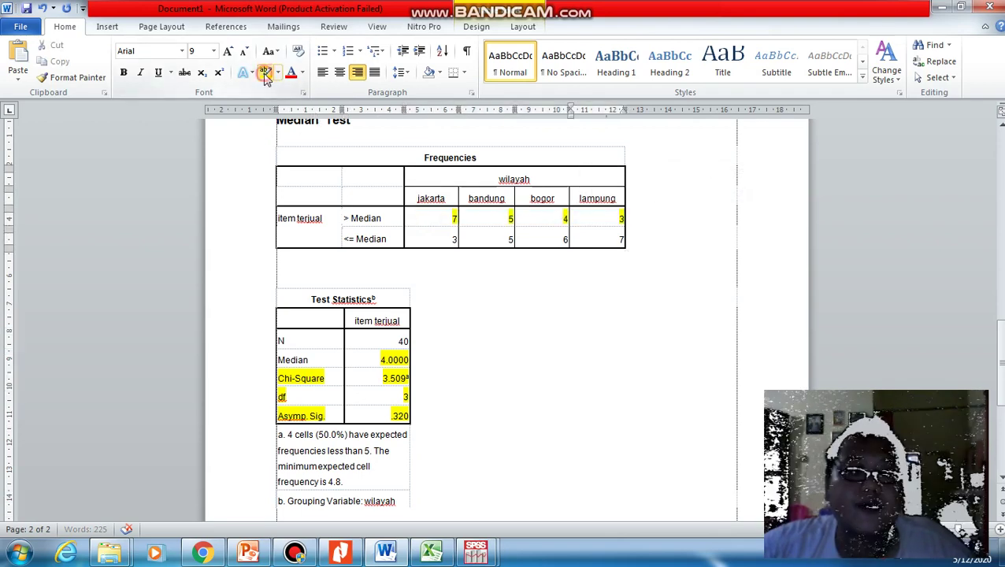
click(419, 242)
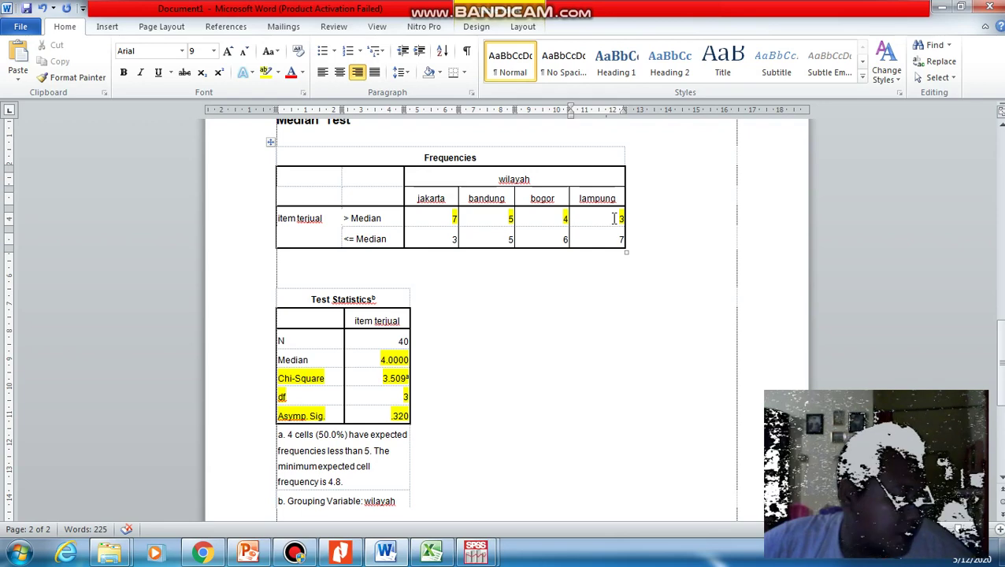
Step: Review the Test Statistics table, the H0 comparisons and criteria, and the Frequencies table, dismissing the color scheme prompt
scroll(543, 289, down, 4)
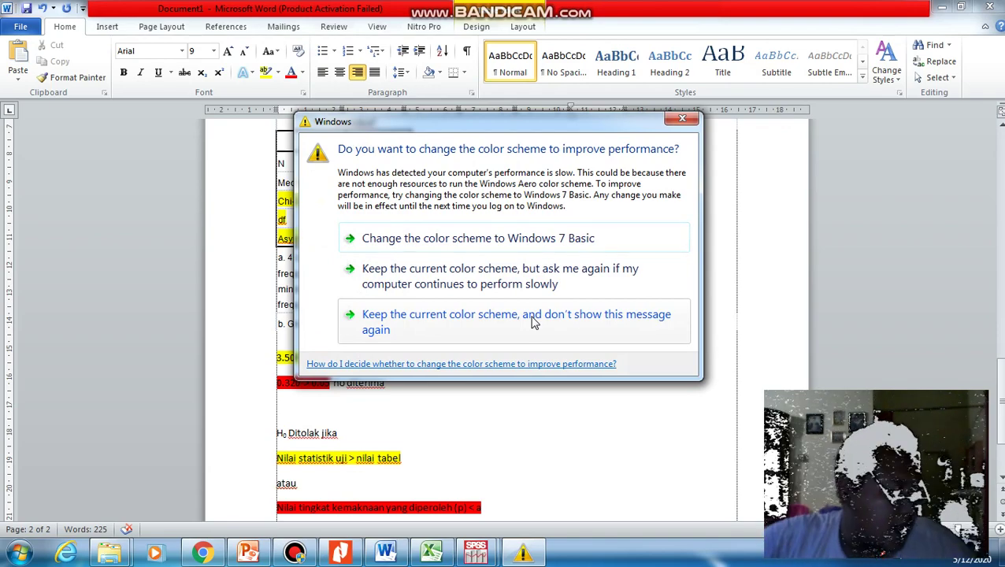
click(684, 119)
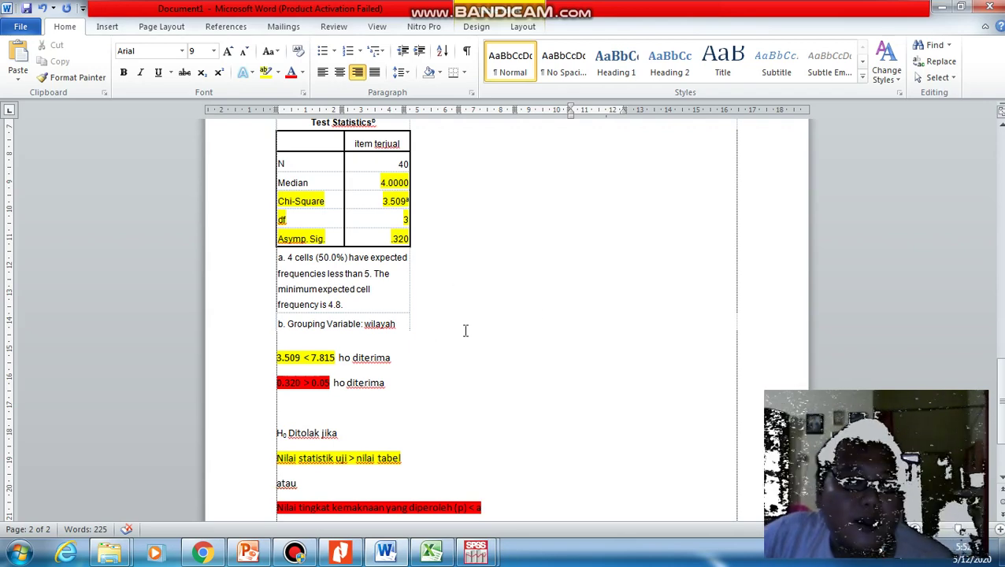
scroll(465, 332, down, 2)
scroll(441, 396, down, 1)
scroll(449, 394, up, 10)
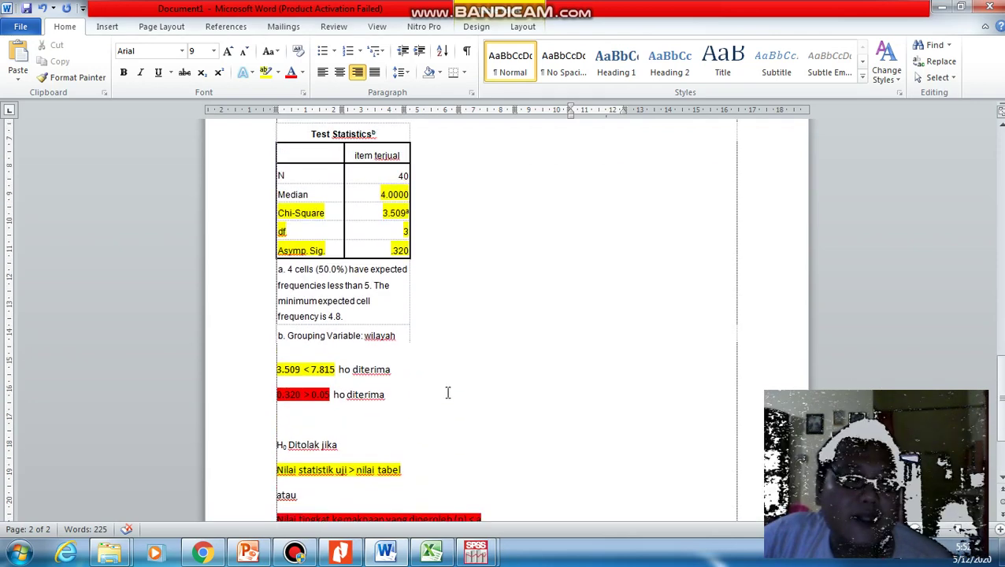
scroll(457, 388, up, 2)
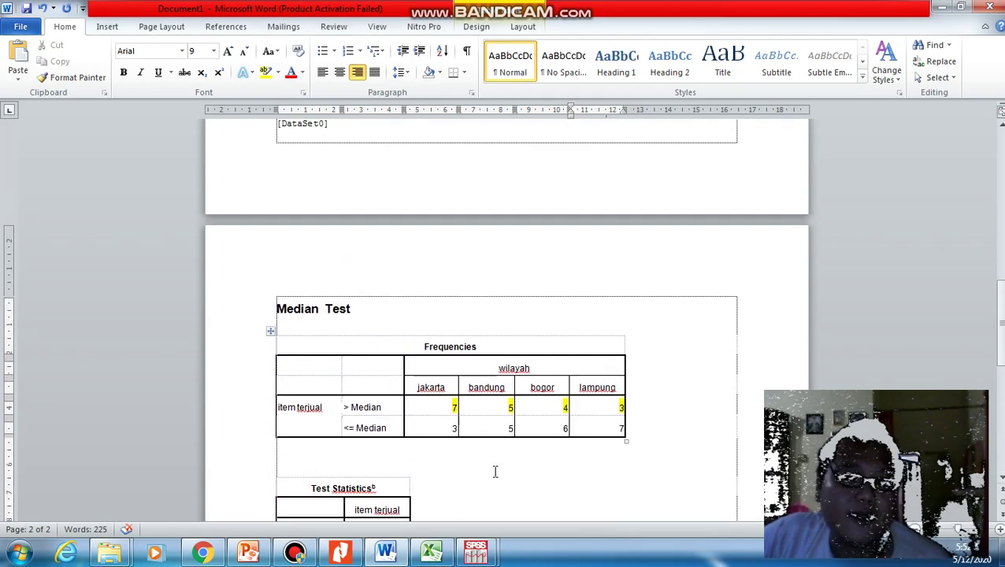
click(291, 555)
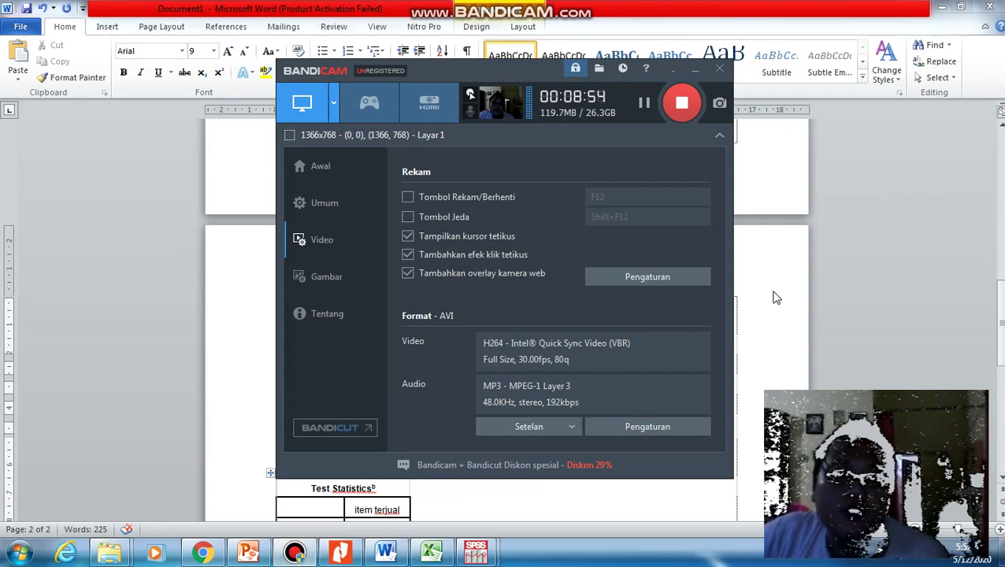
click(501, 511)
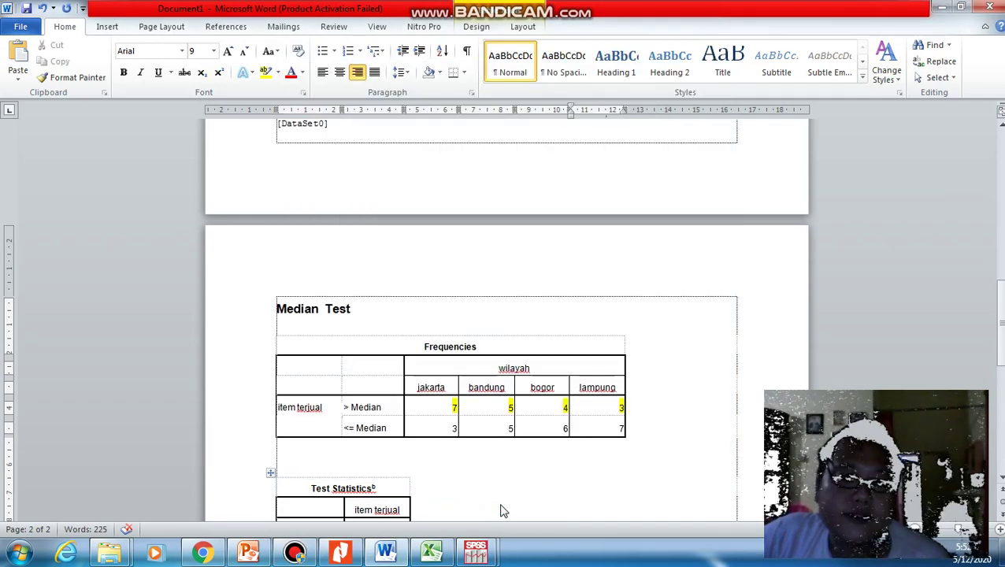
Step: Switch to the SPSS Data Editor containing the items-sold and region data
click(475, 554)
click(452, 504)
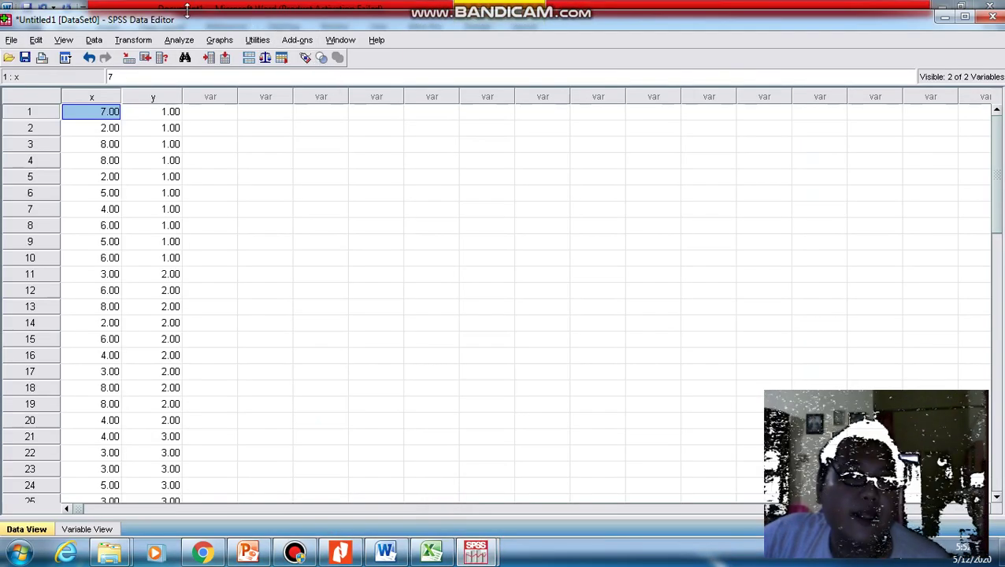
click(179, 39)
mouse_move(242, 290)
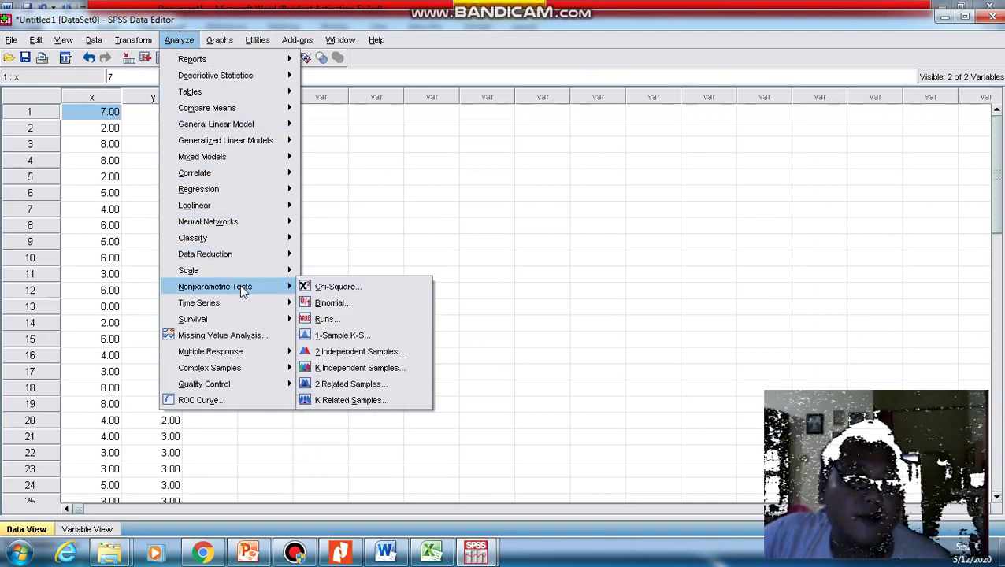
click(380, 352)
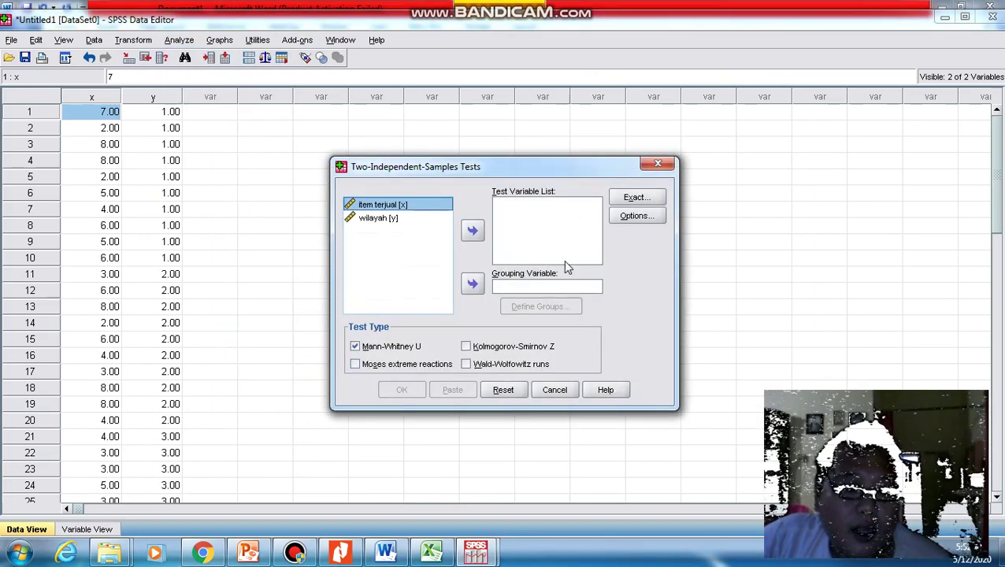
click(656, 163)
Step: Examine the Two-Independent-Samples Tests options for nonparametric data, and close the dialog without running a test
click(189, 42)
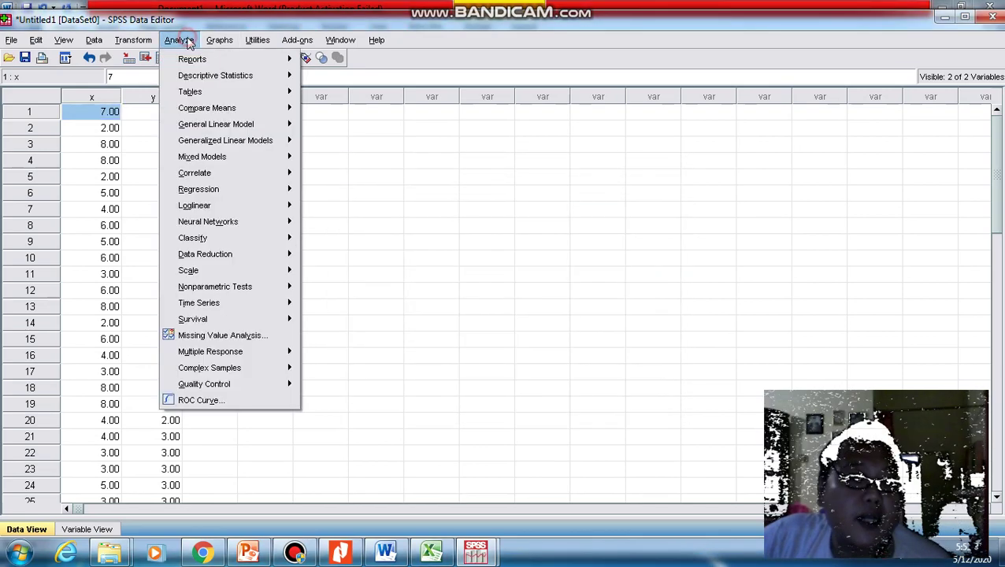
mouse_move(239, 285)
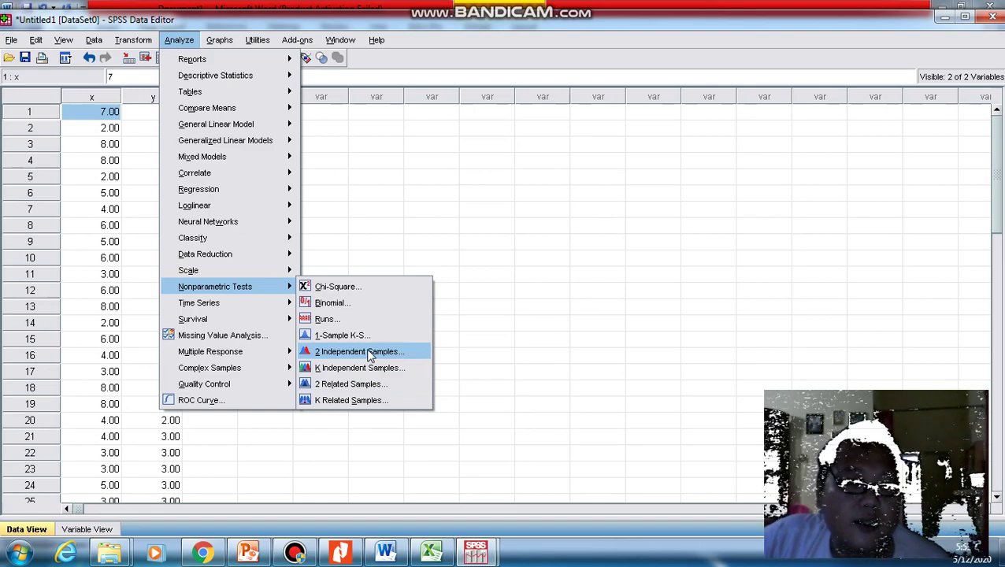
click(364, 352)
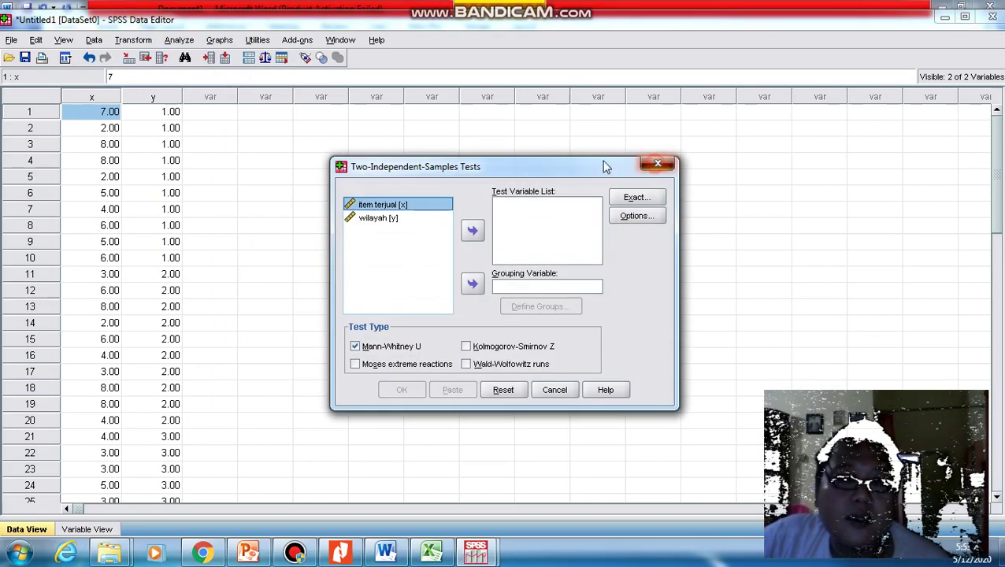
click(658, 164)
Step: Examine the test types offered for two related samples, and close the dialog without running a test
click(179, 39)
mouse_move(244, 288)
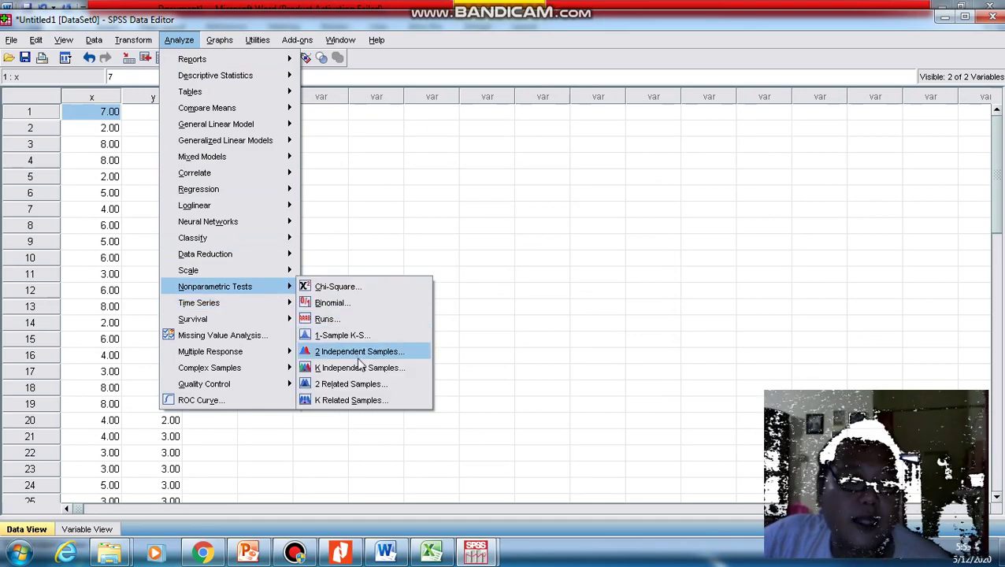
click(360, 385)
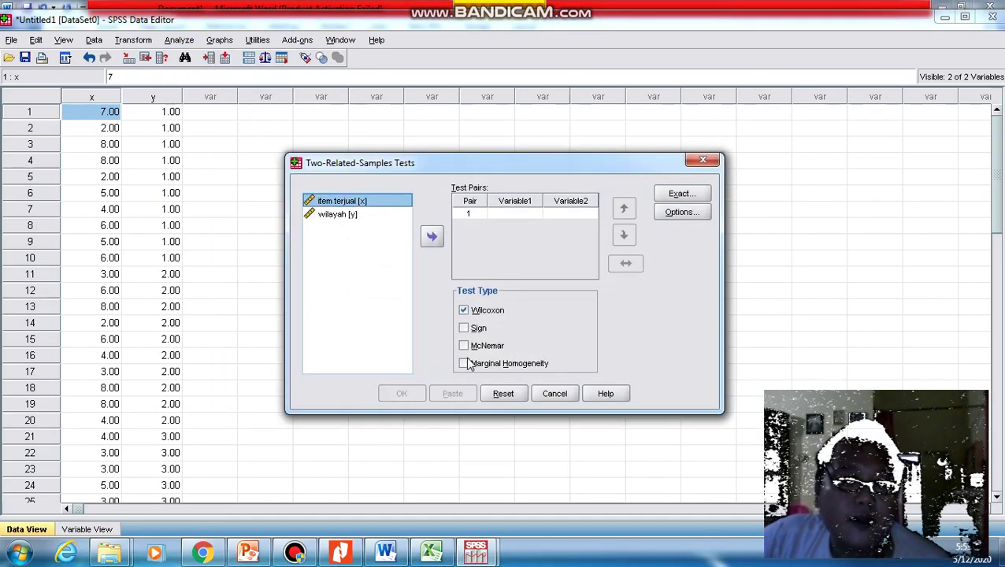
click(703, 161)
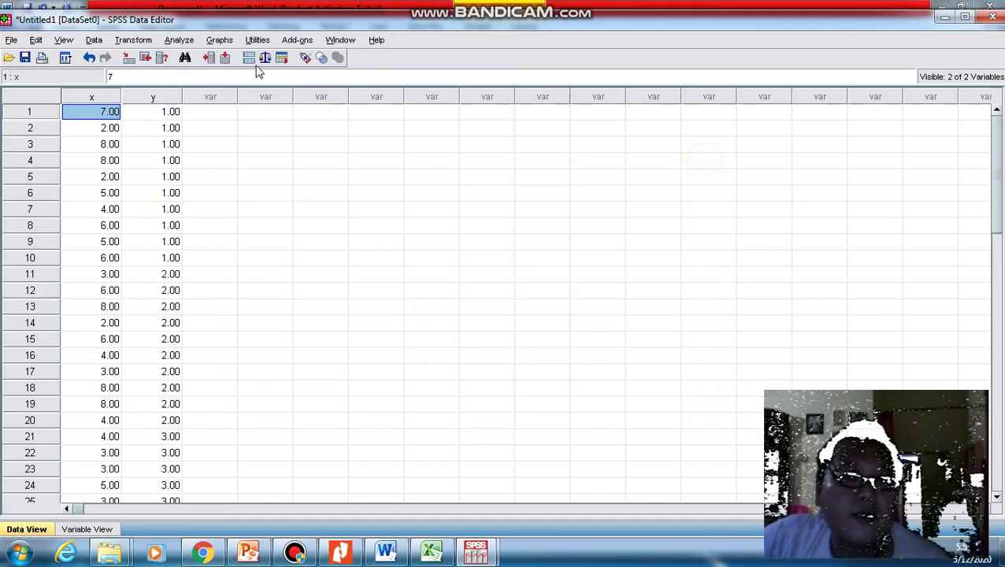
Step: Examine the test types offered for several related samples, and close the dialog without running a test
click(187, 44)
mouse_move(282, 295)
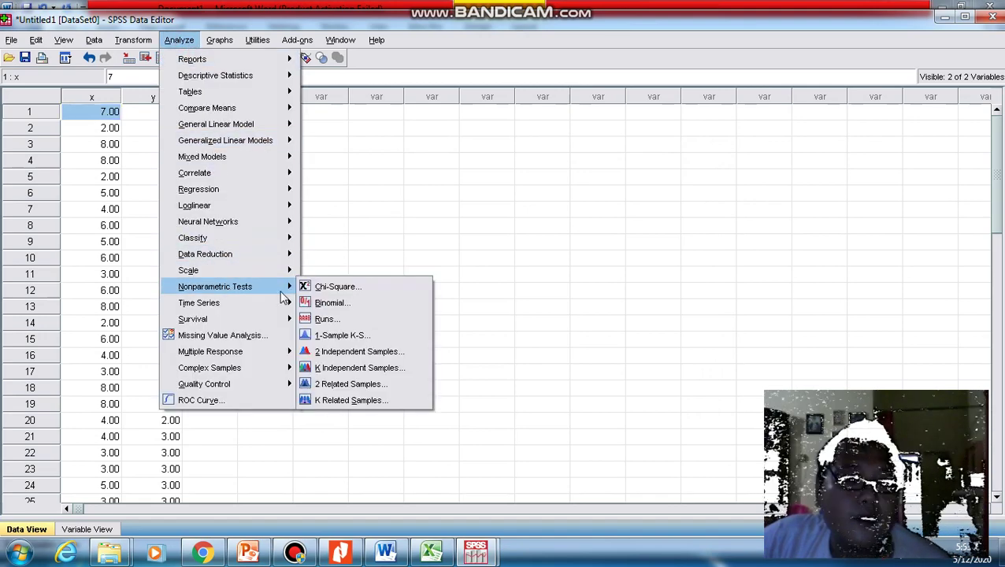
click(378, 402)
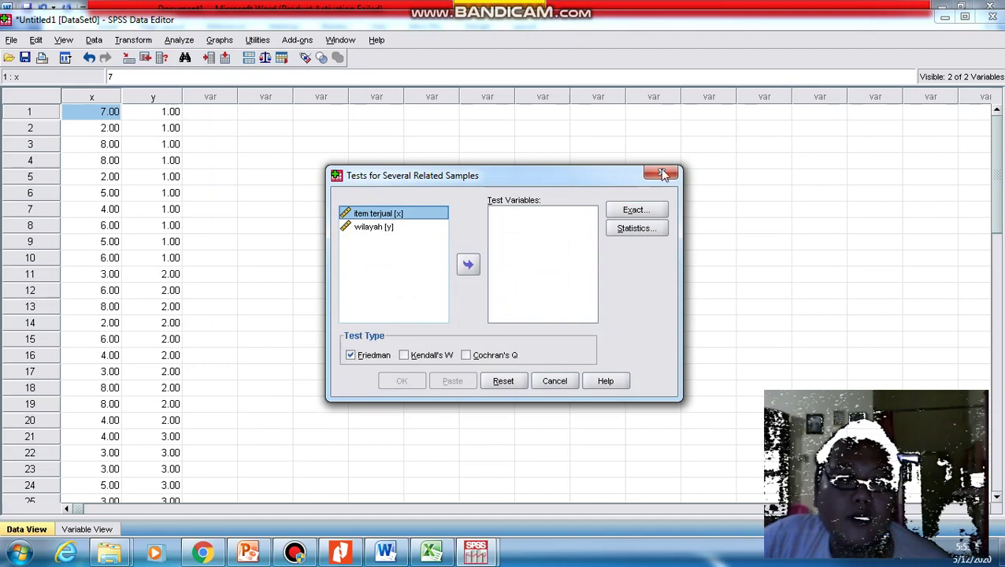
click(663, 174)
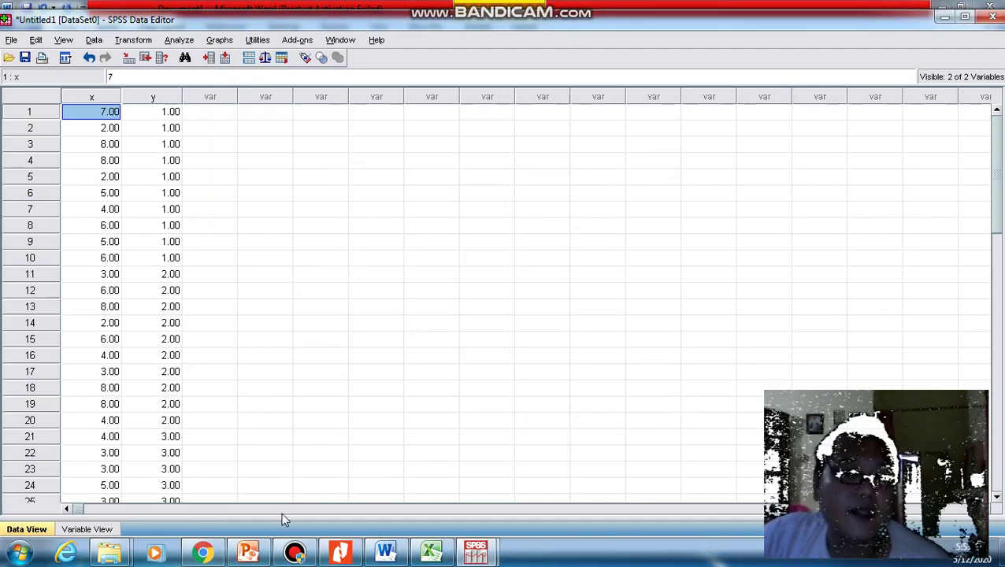
click(294, 552)
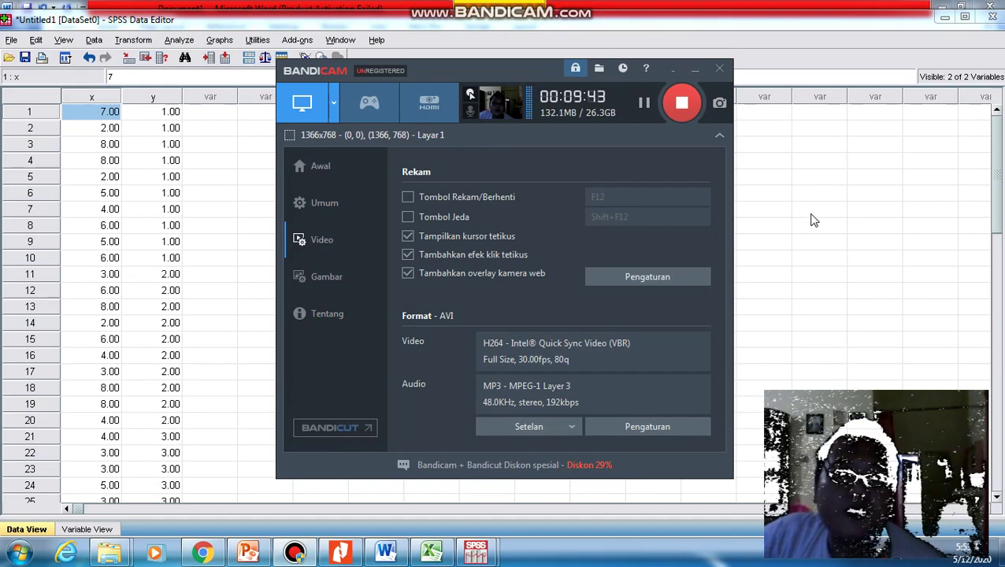
click(696, 72)
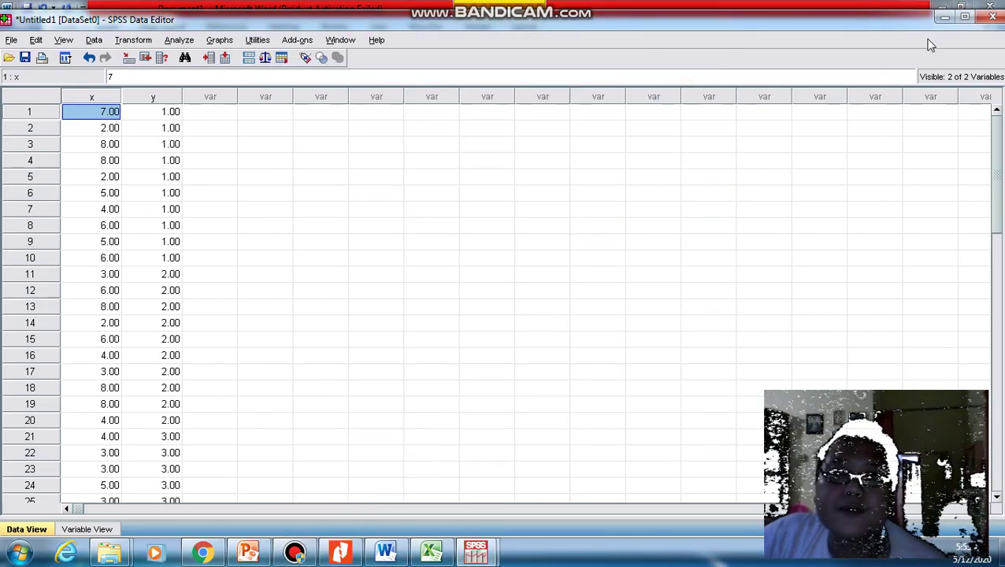
Step: Close SPSS without saving the Untitled1 dataset or the Output1 document
click(991, 17)
click(518, 344)
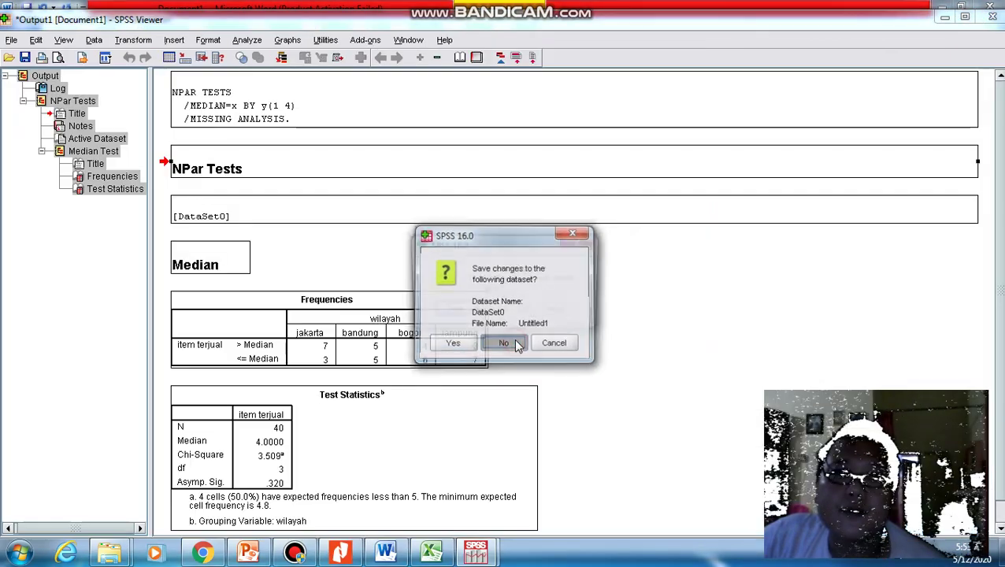
click(520, 314)
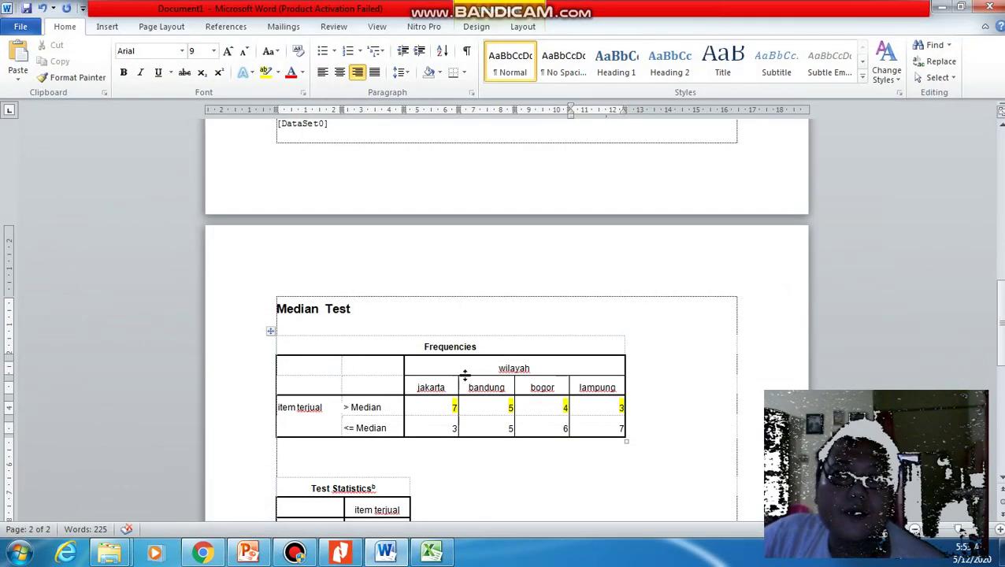